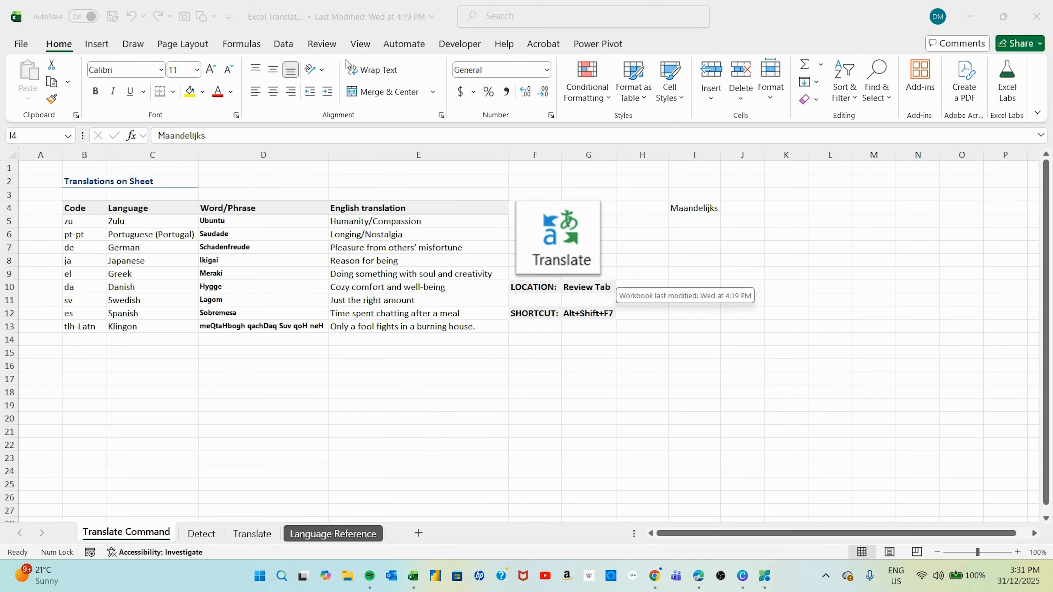
- Look up the translation of the word Maandelijks in cell I4 with the Translate command
click(322, 45)
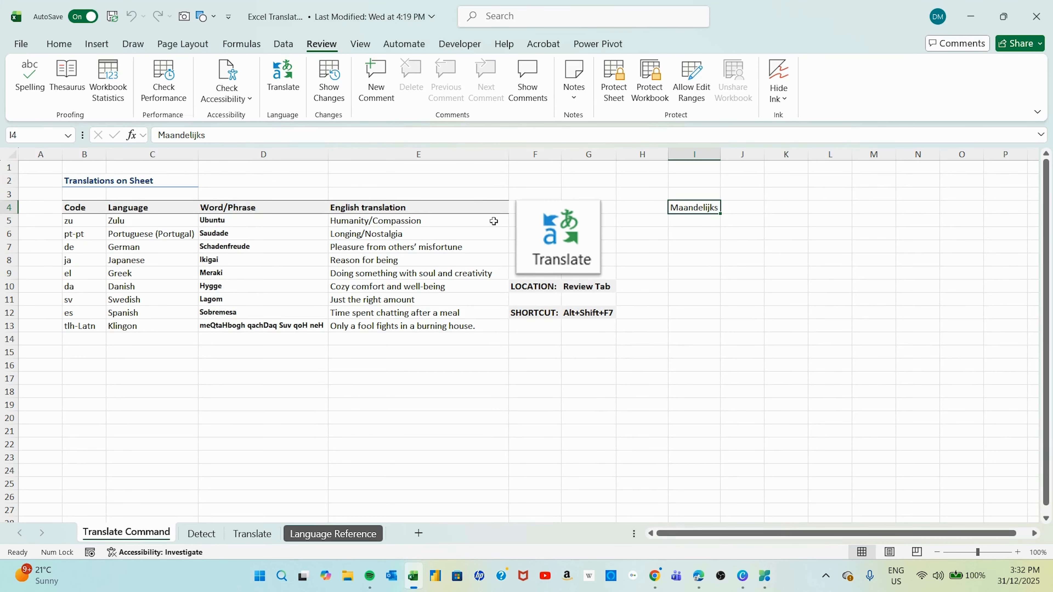
click(698, 236)
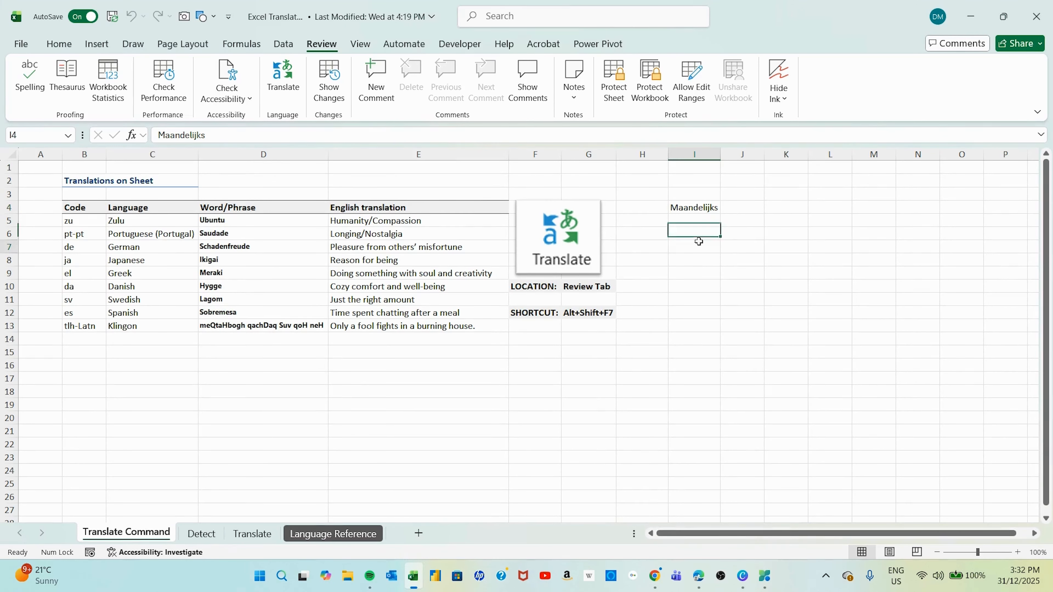
click(691, 208)
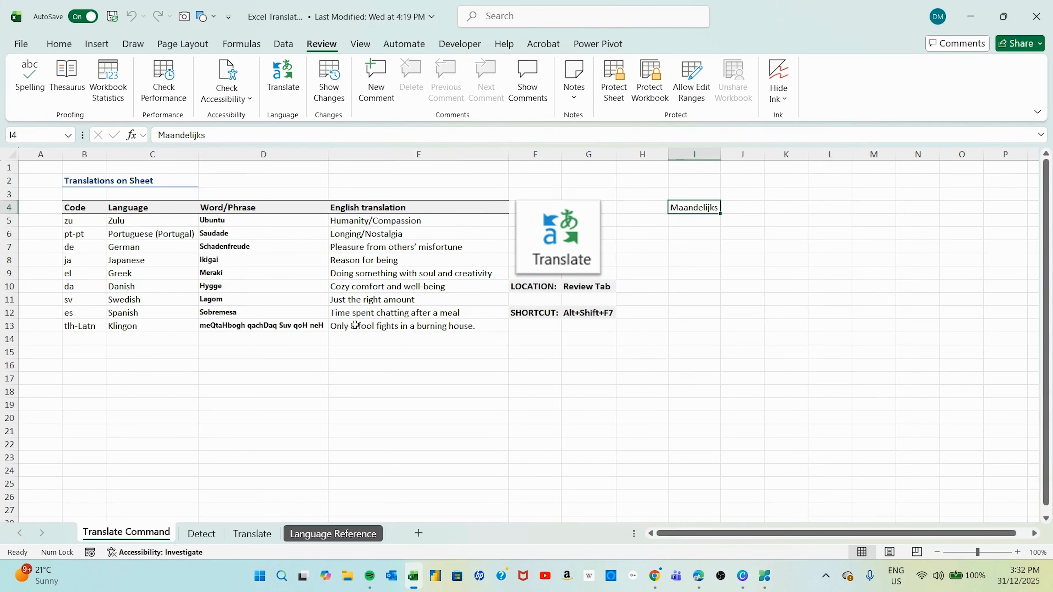
click(280, 85)
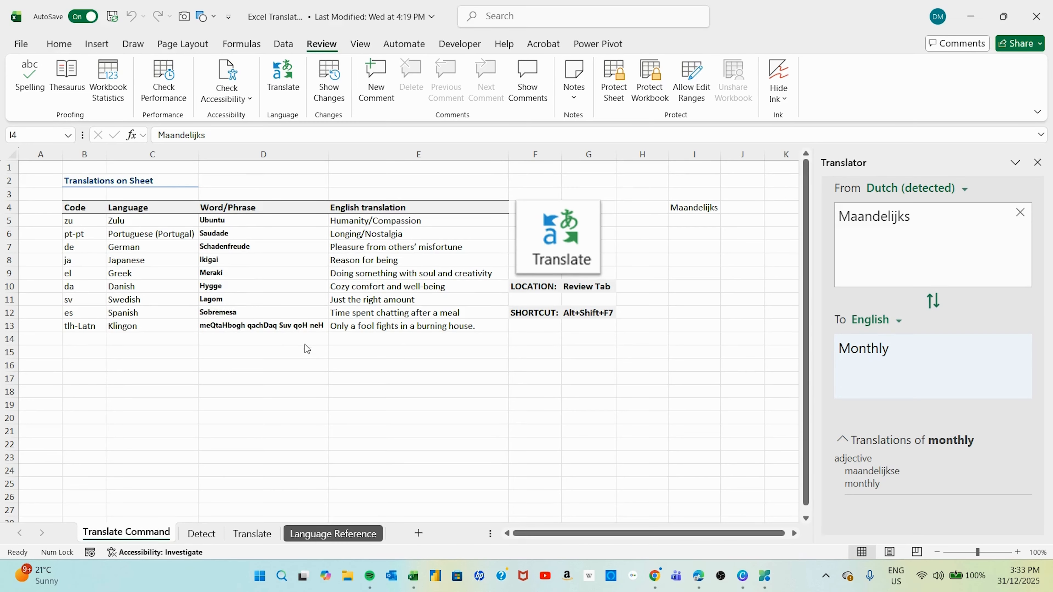
- Browse the available target languages in the translator and set the target language to Spanish
mouse_move(894, 218)
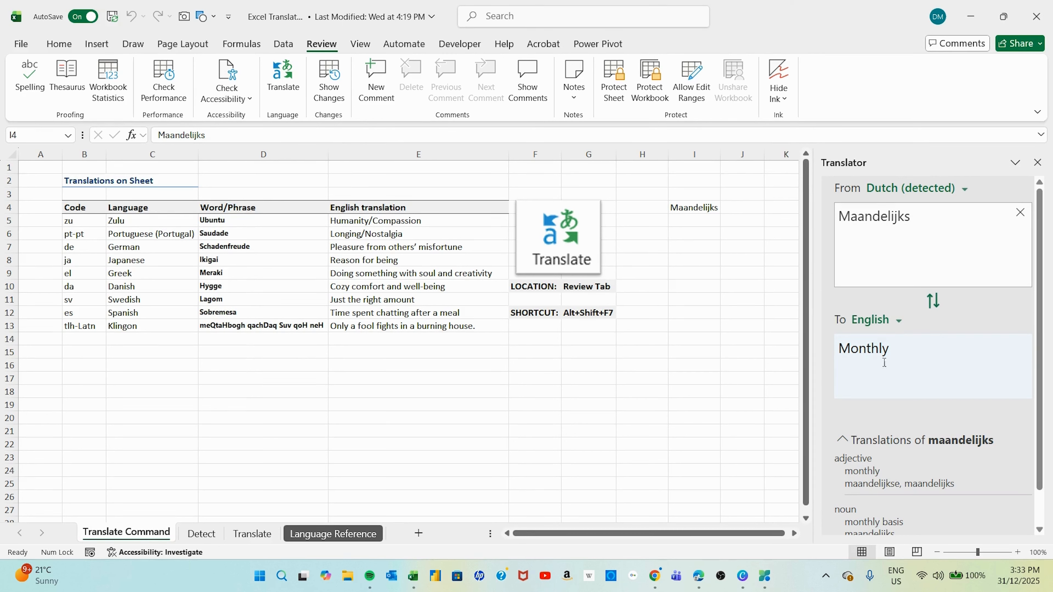
click(897, 325)
scroll(923, 423, up, 5)
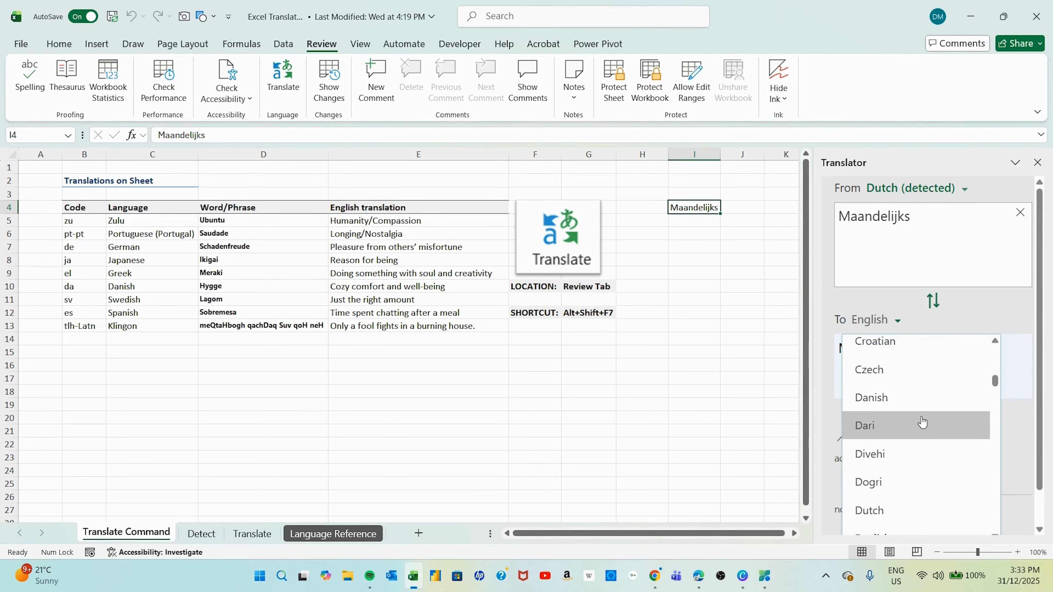
scroll(922, 423, up, 5)
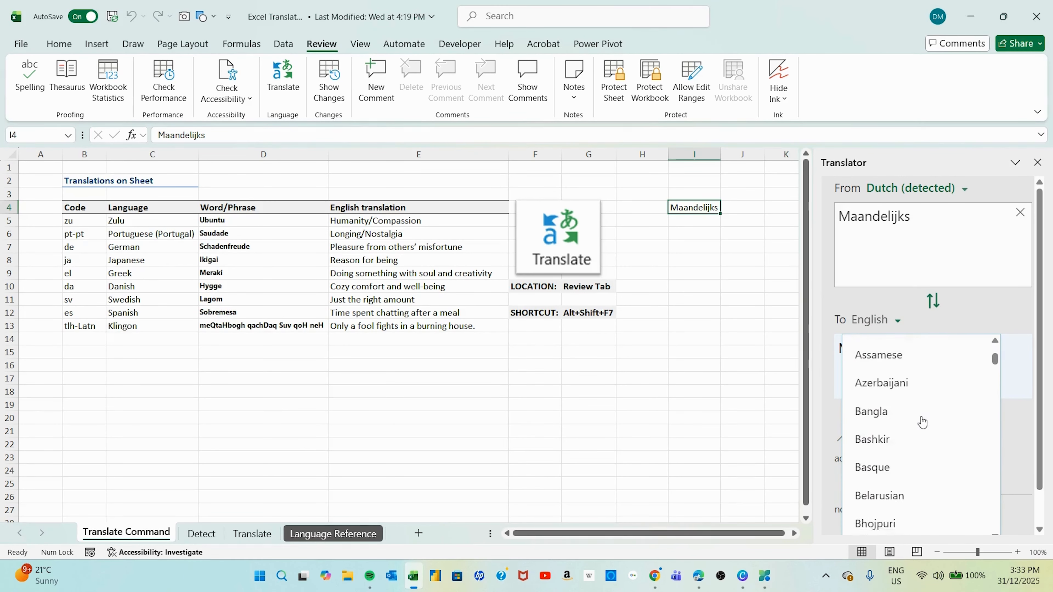
scroll(923, 423, up, 2)
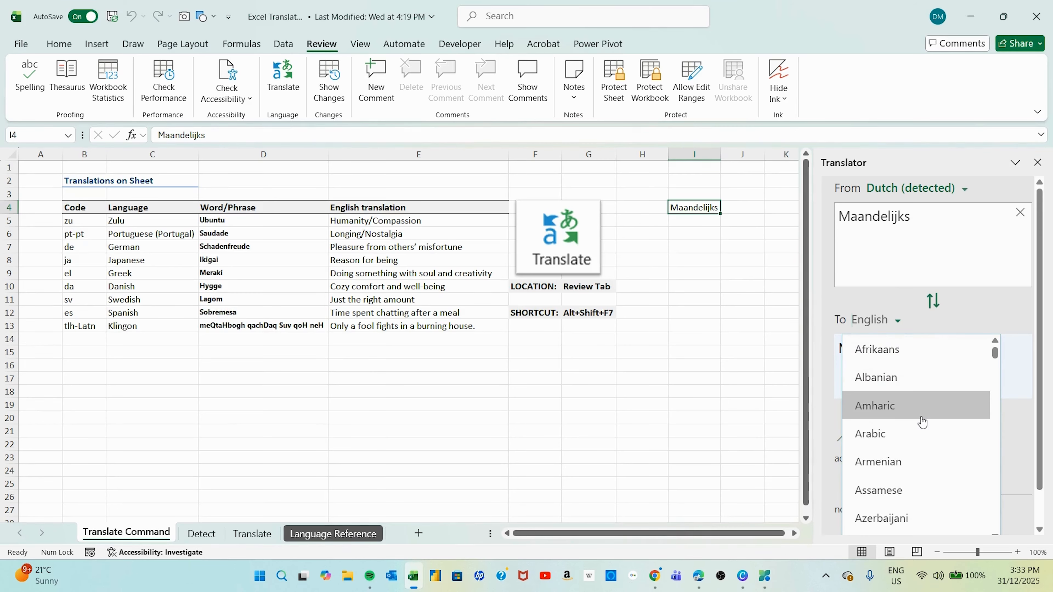
scroll(923, 424, down, 4)
scroll(922, 423, down, 10)
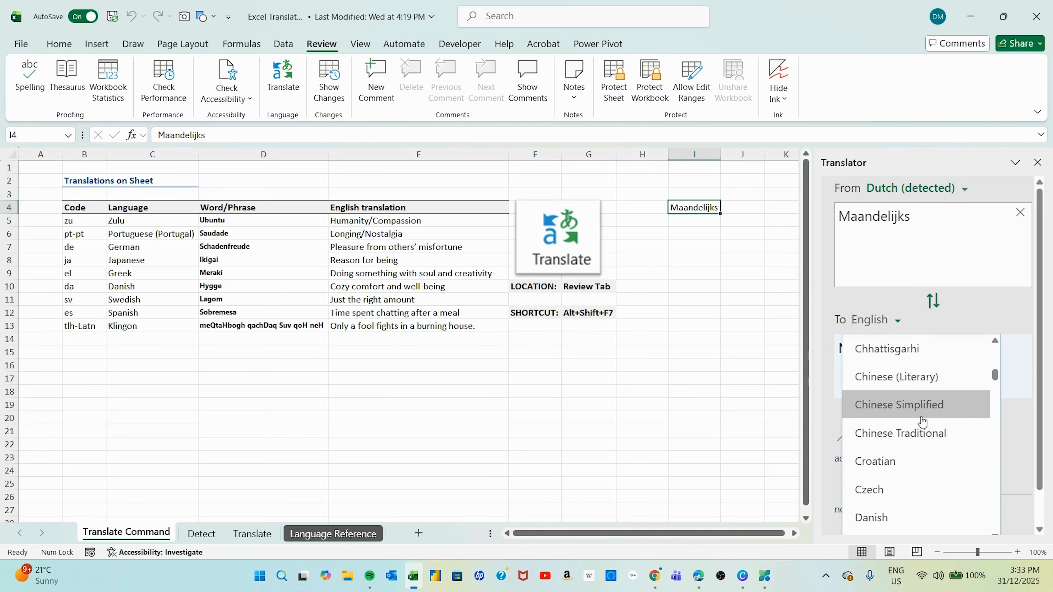
scroll(921, 425, down, 10)
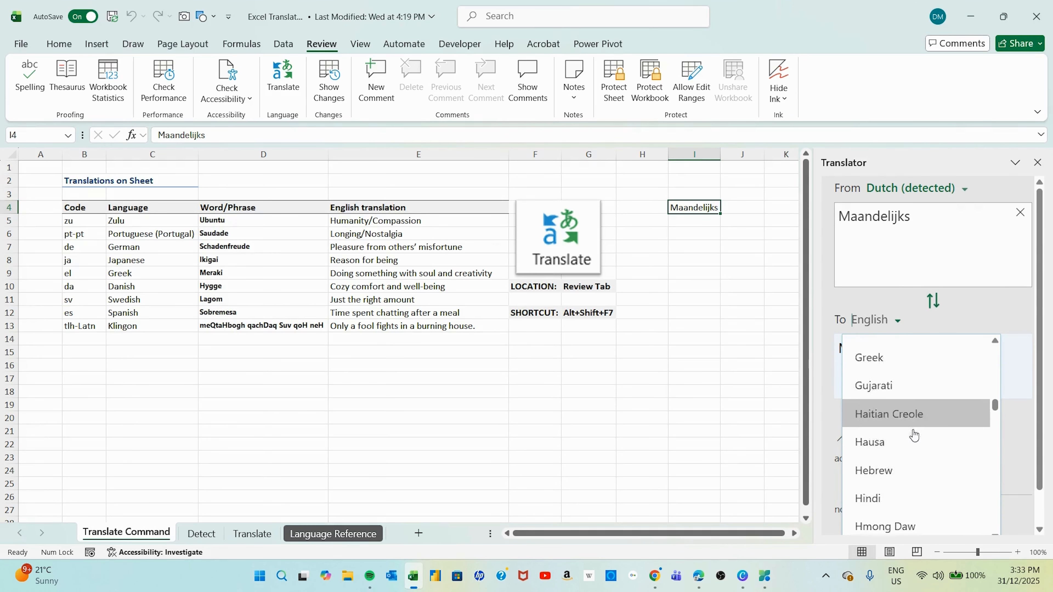
scroll(907, 442, down, 10)
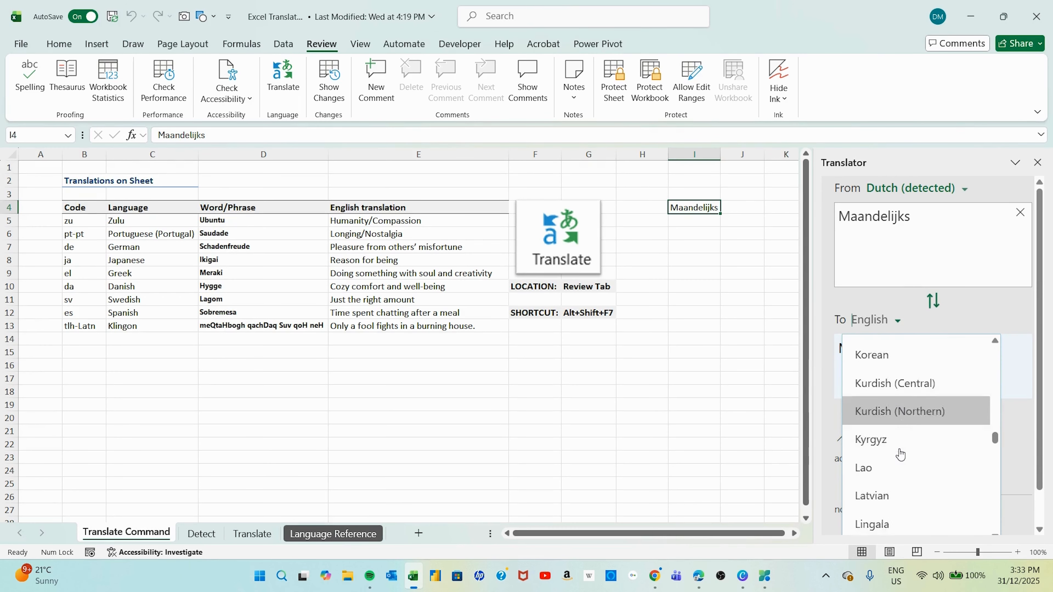
scroll(900, 456, down, 10)
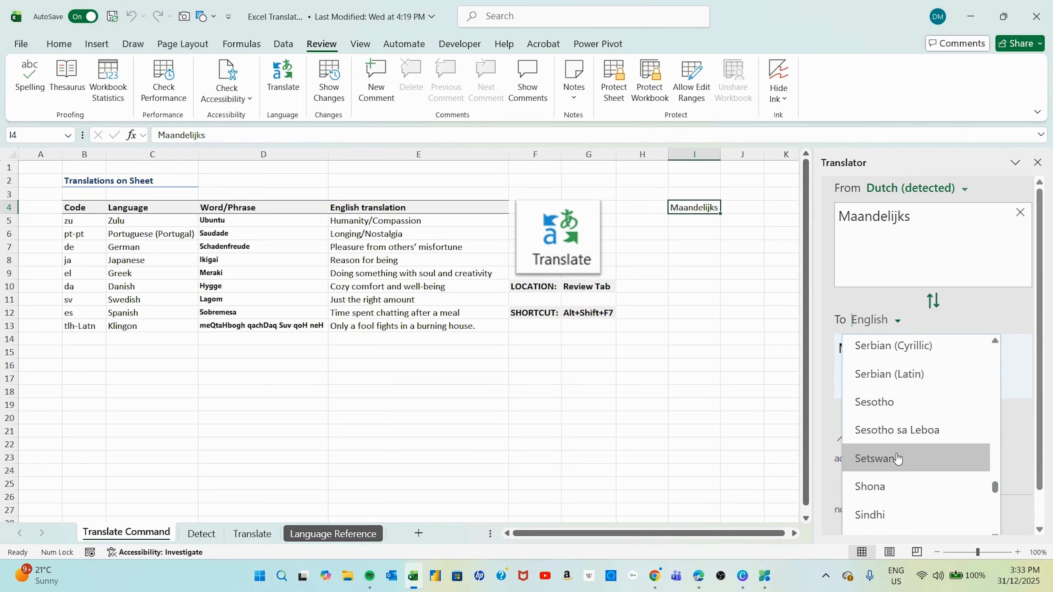
scroll(898, 459, down, 5)
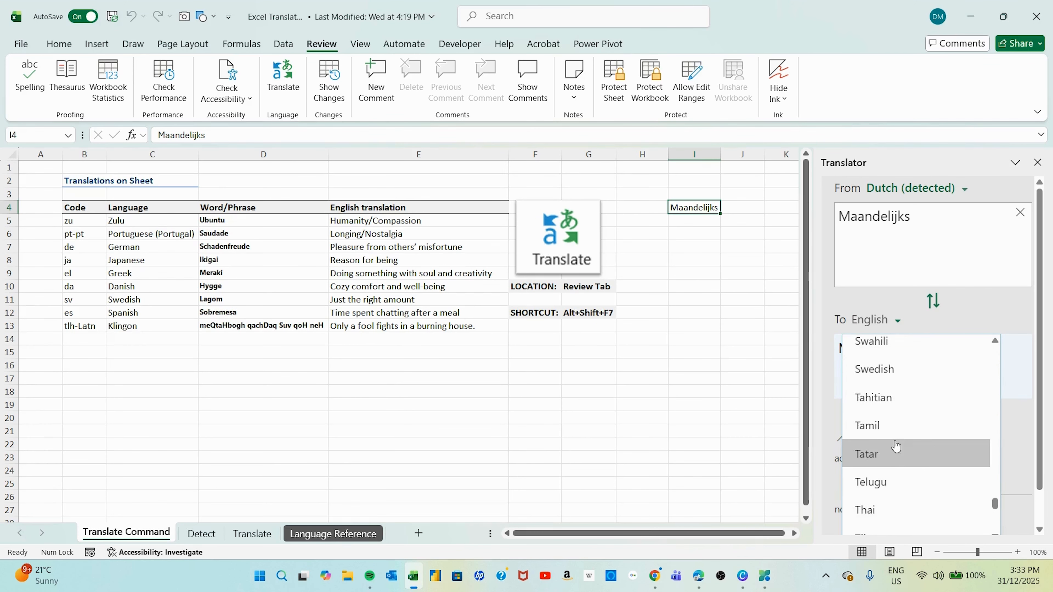
scroll(895, 452, up, 5)
click(881, 454)
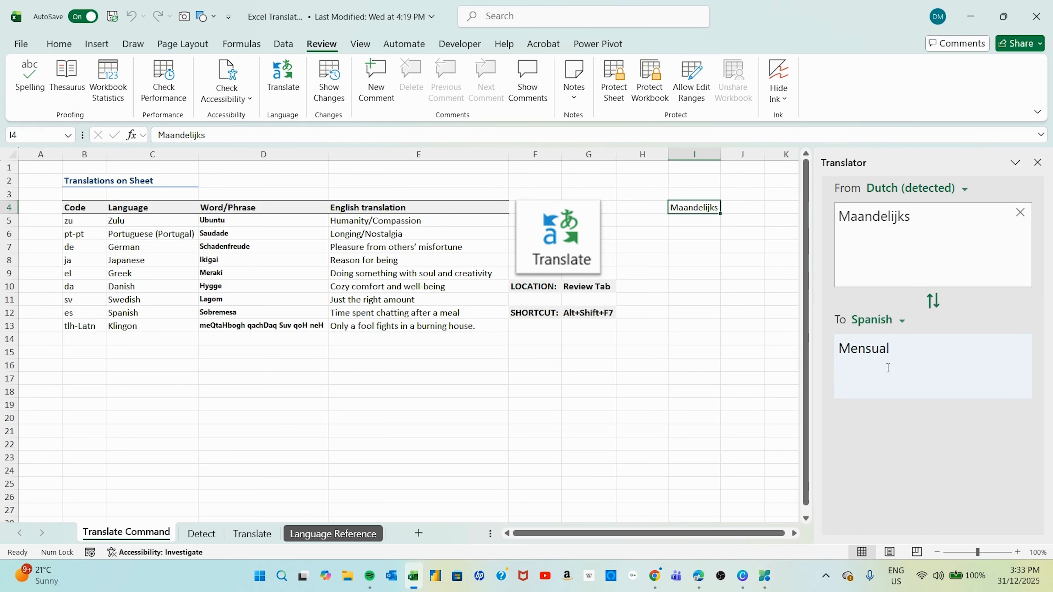
- Swap the source and target languages in the translator and open the list of source languages
click(934, 308)
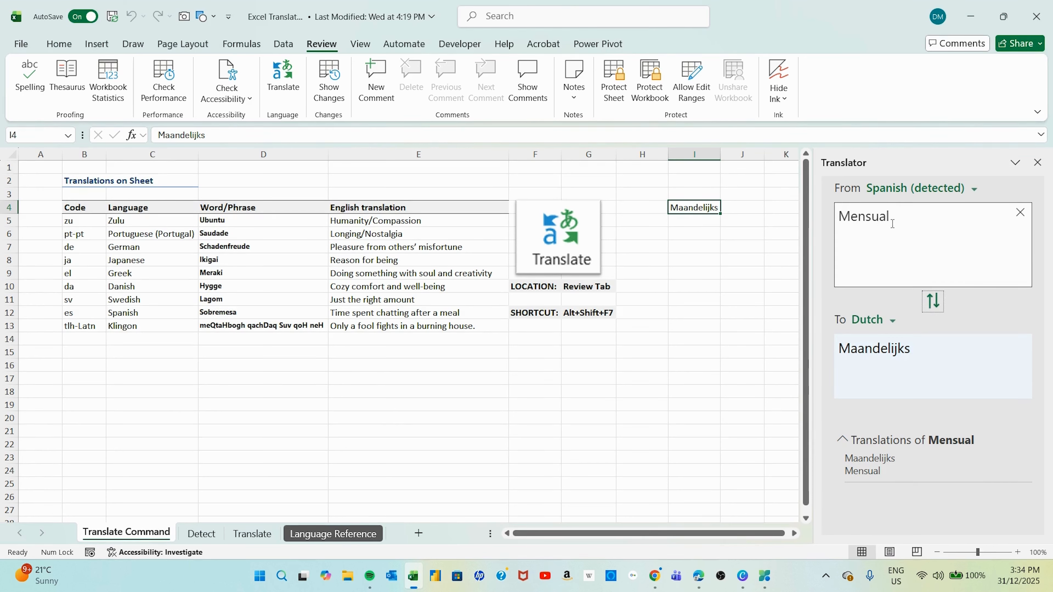
click(975, 190)
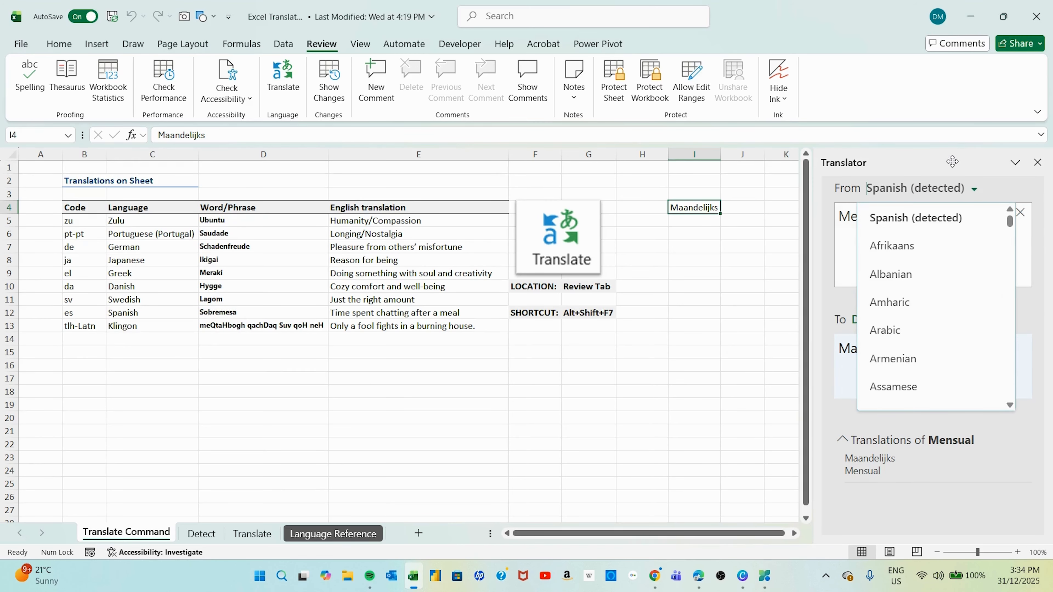
- Float the Translator pane over the sheet, make it taller and wider, and close it
drag(928, 166, 846, 233)
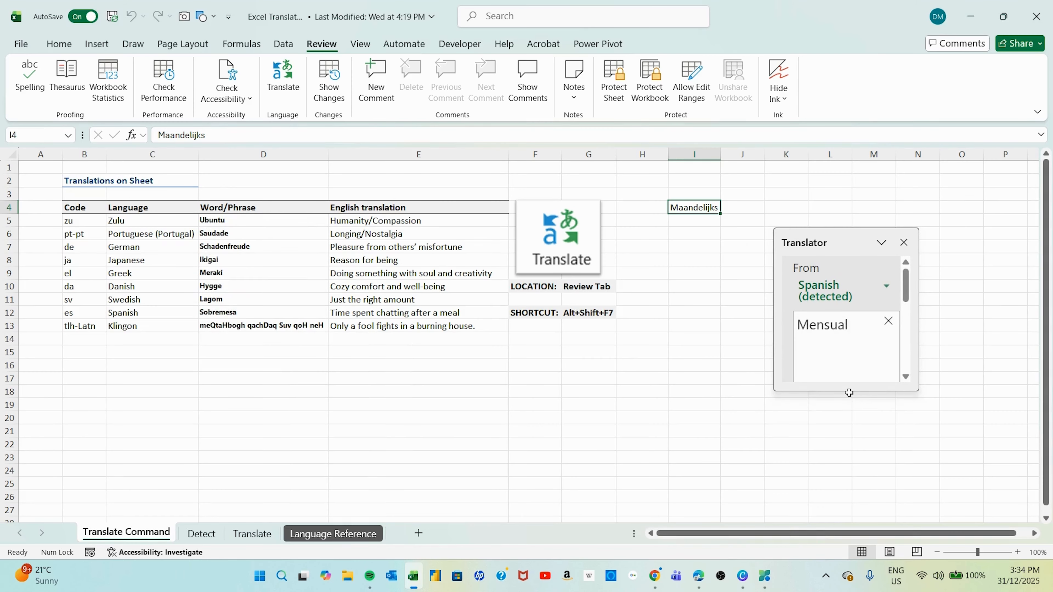
drag(847, 390, 847, 524)
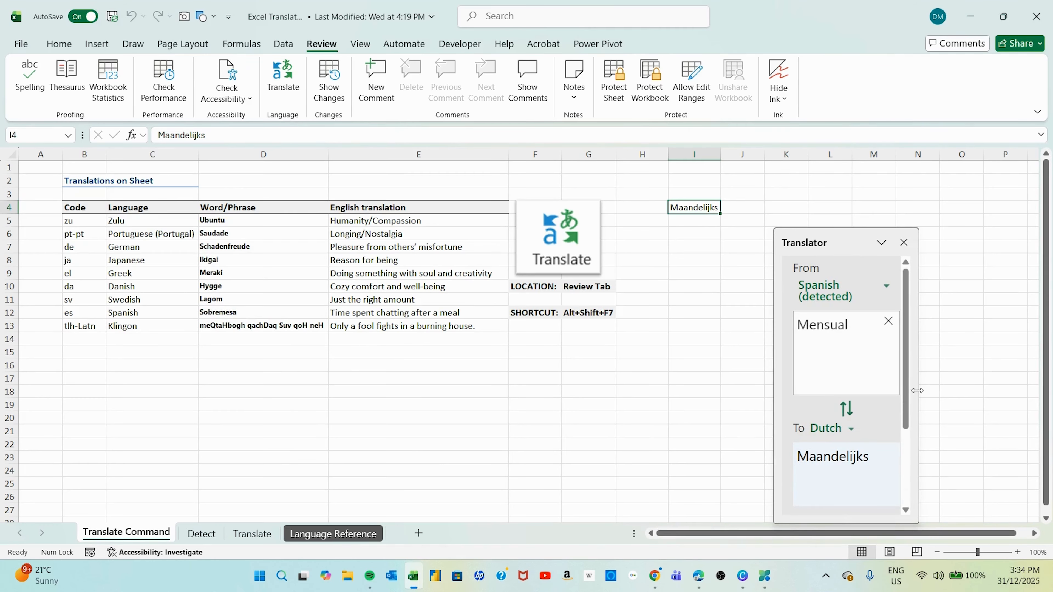
drag(919, 389, 1019, 389)
drag(901, 242, 1051, 174)
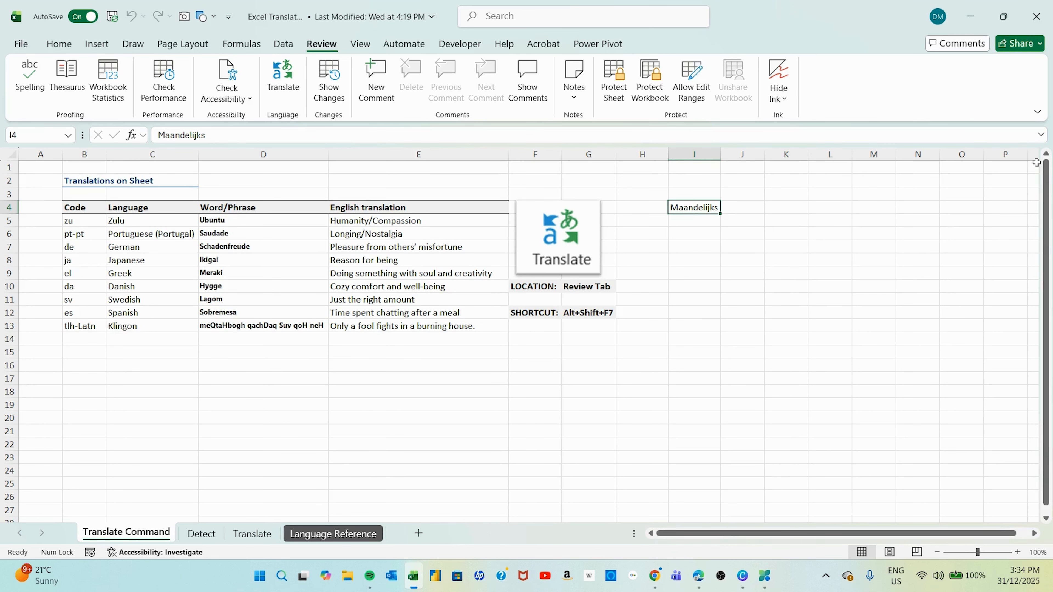
click(743, 325)
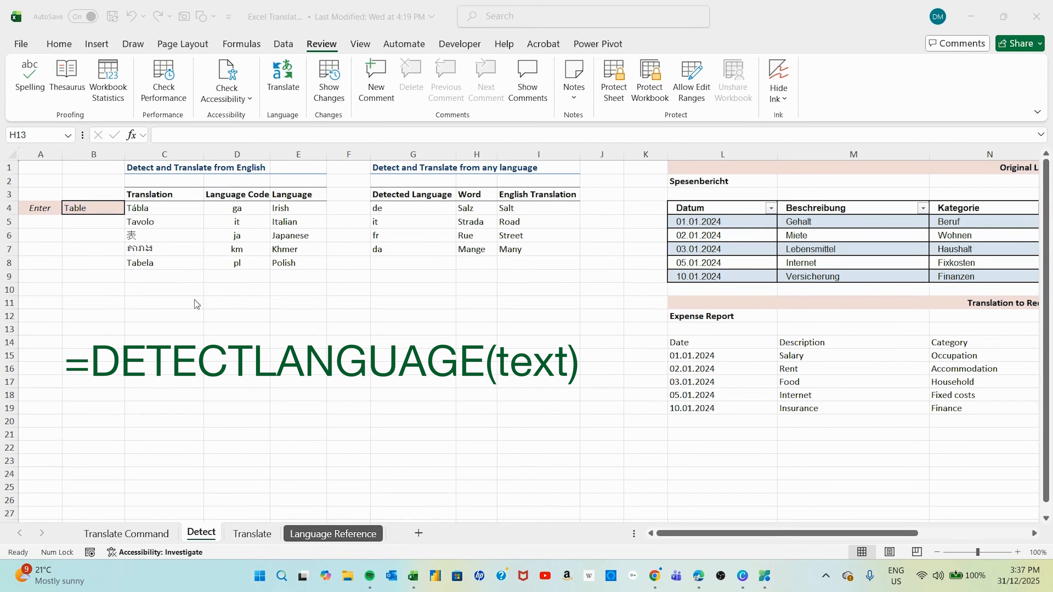
- Enter =DETECTLANGUAGE(H5) in cell C11 of the Detect sheet to identify the language of the word Strada
click(162, 301)
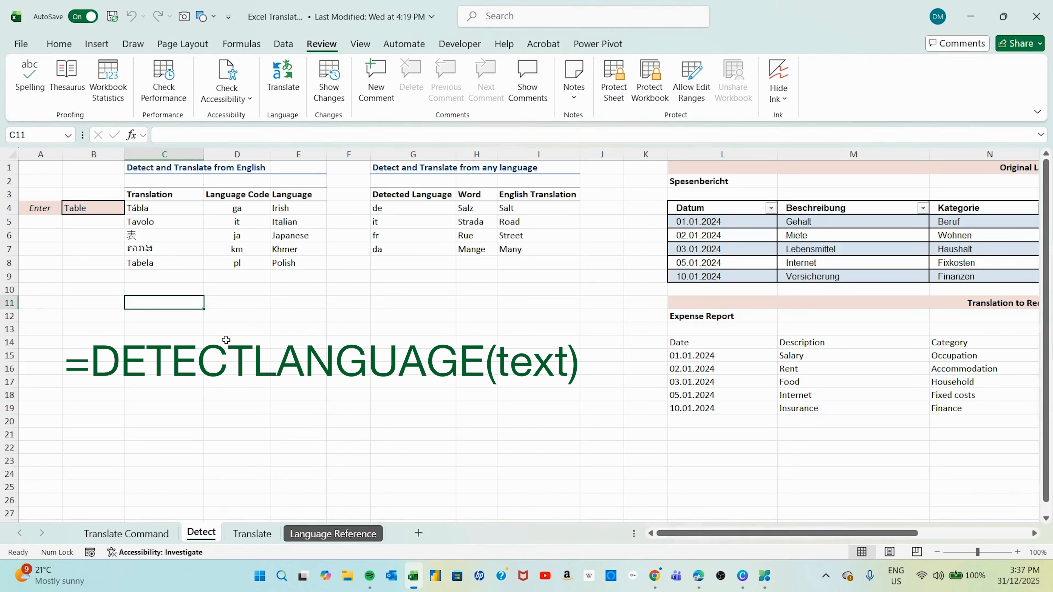
text(=)
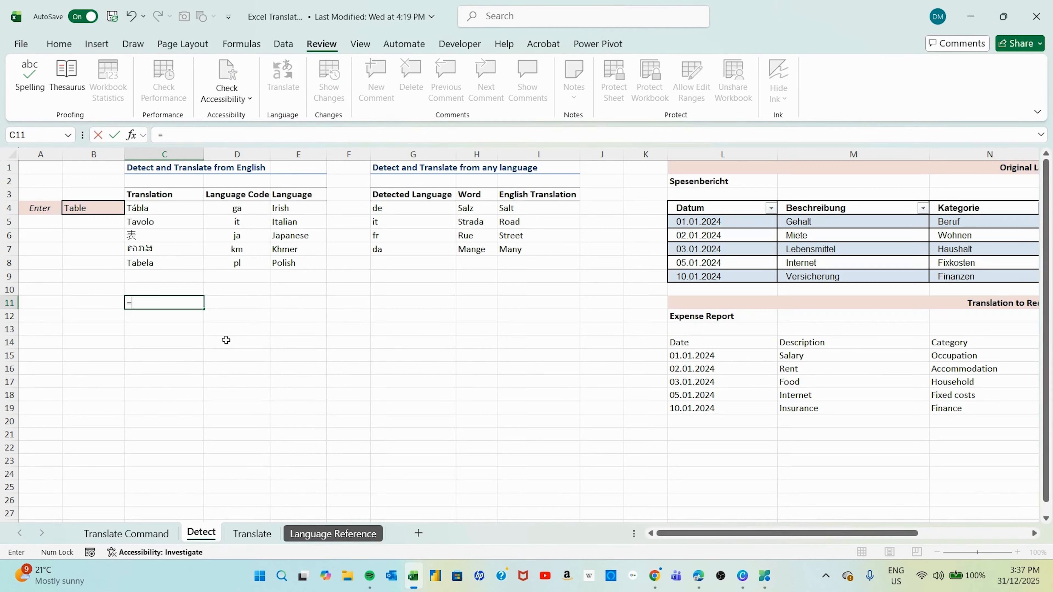
text(de)
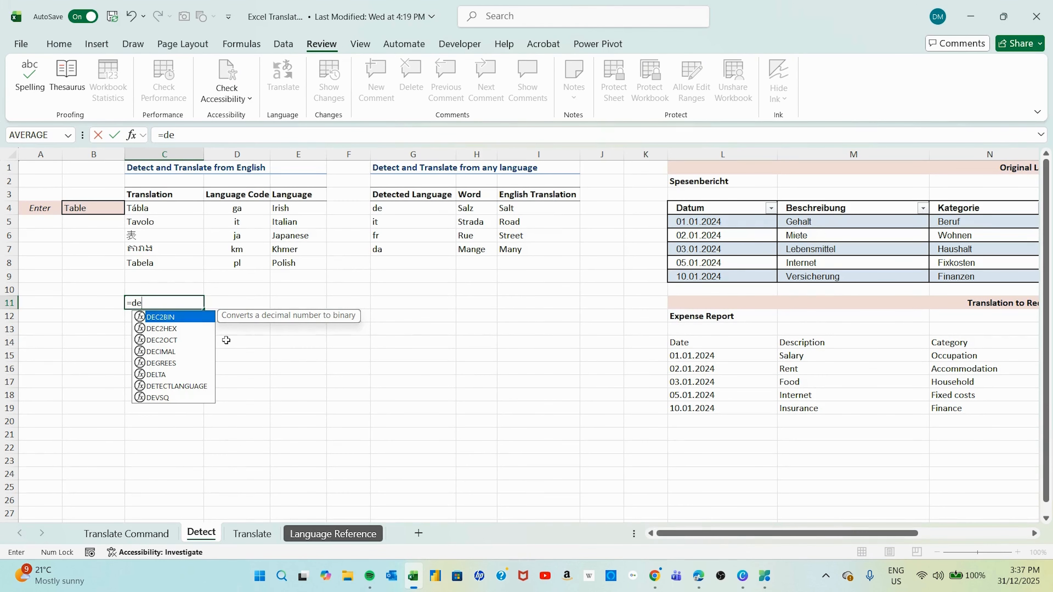
text(tect)
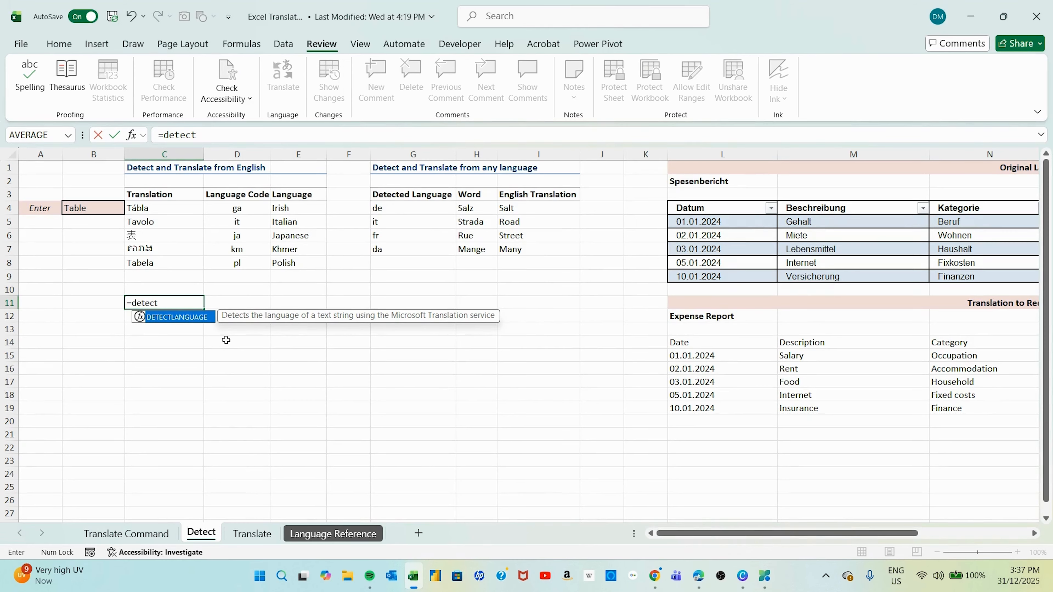
key(Tab)
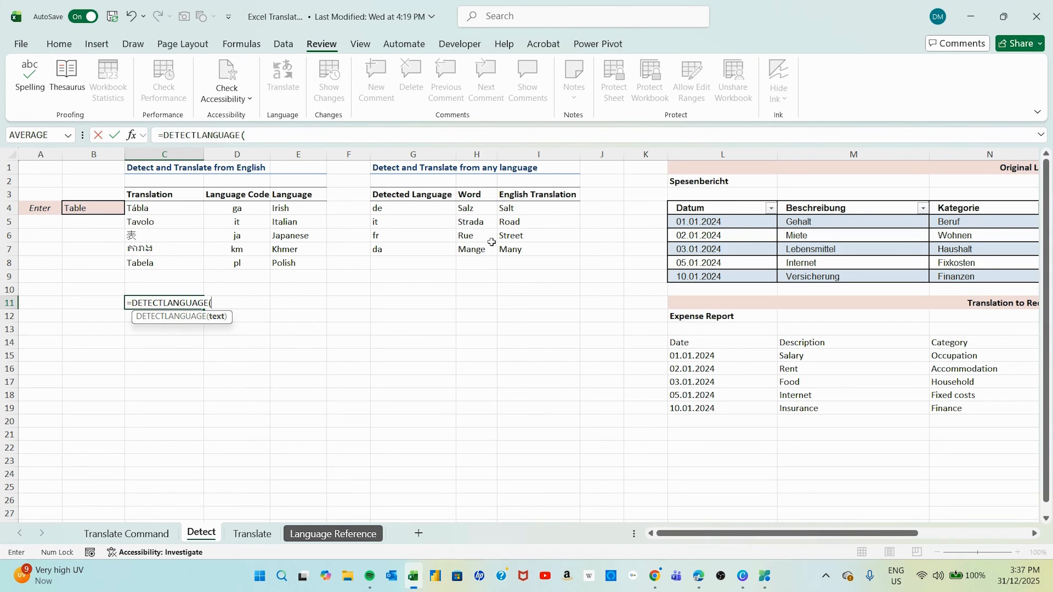
click(470, 222)
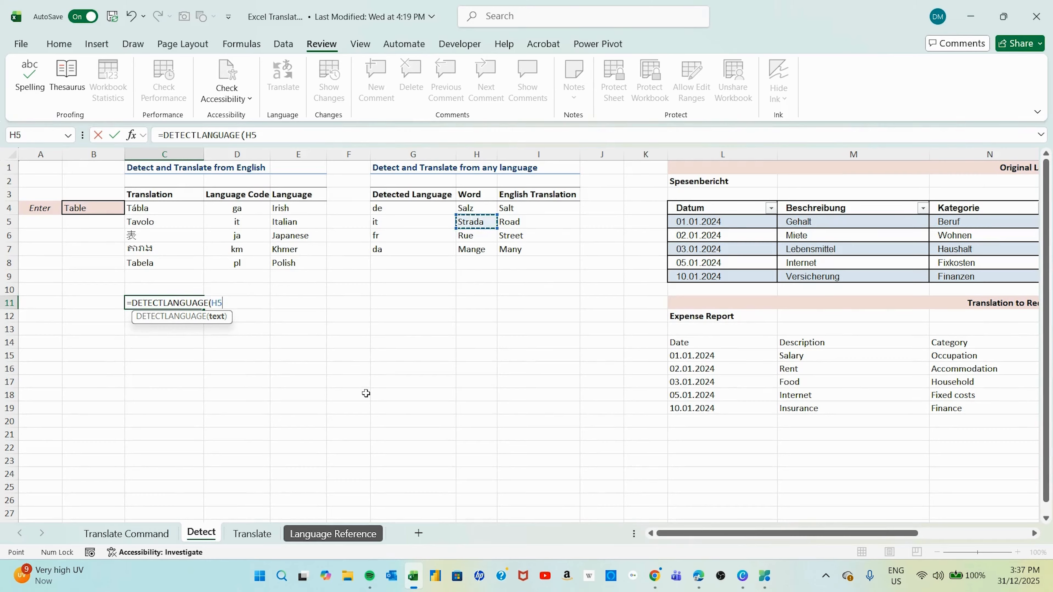
key(Return)
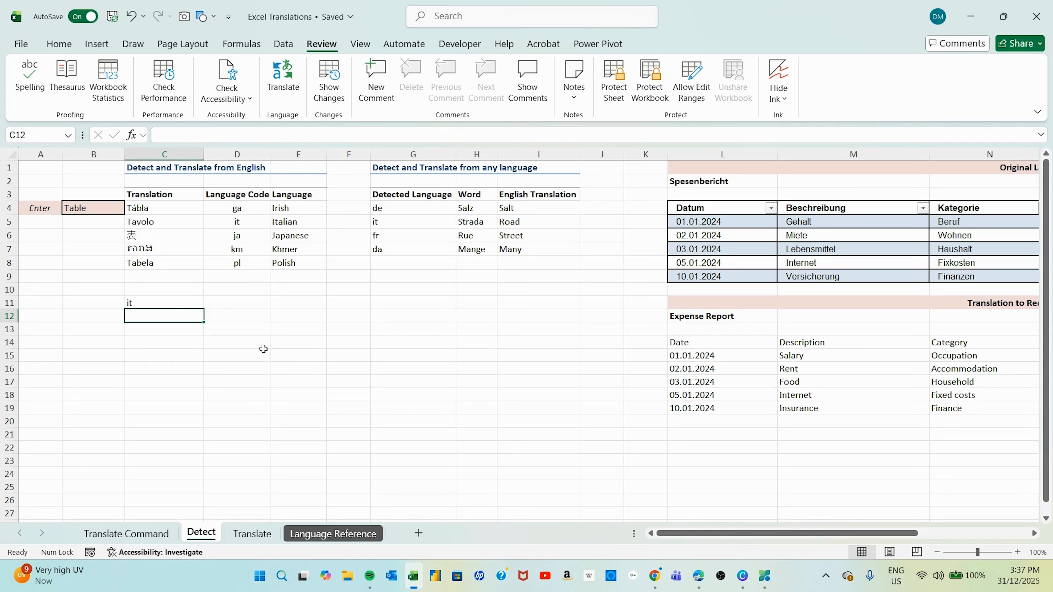
click(141, 302)
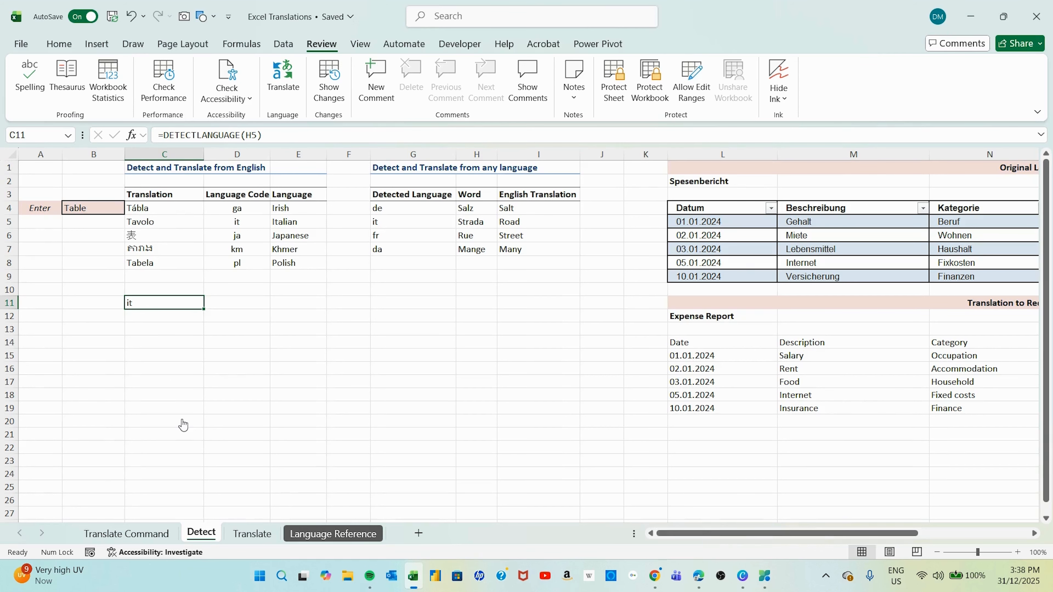
- Examine the languages and their codes in the table on the Language Reference sheet
click(333, 537)
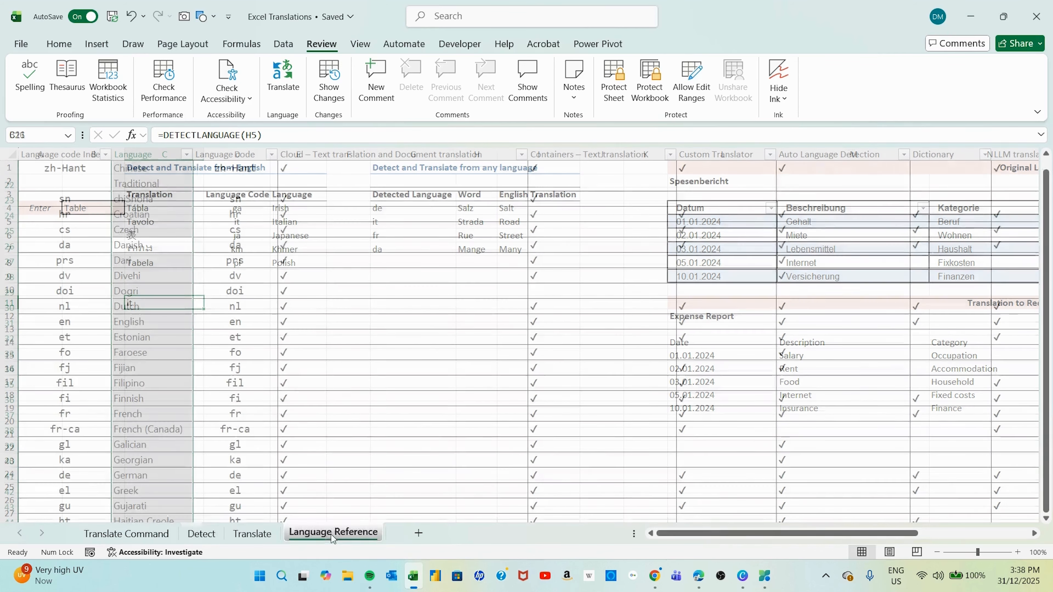
click(359, 301)
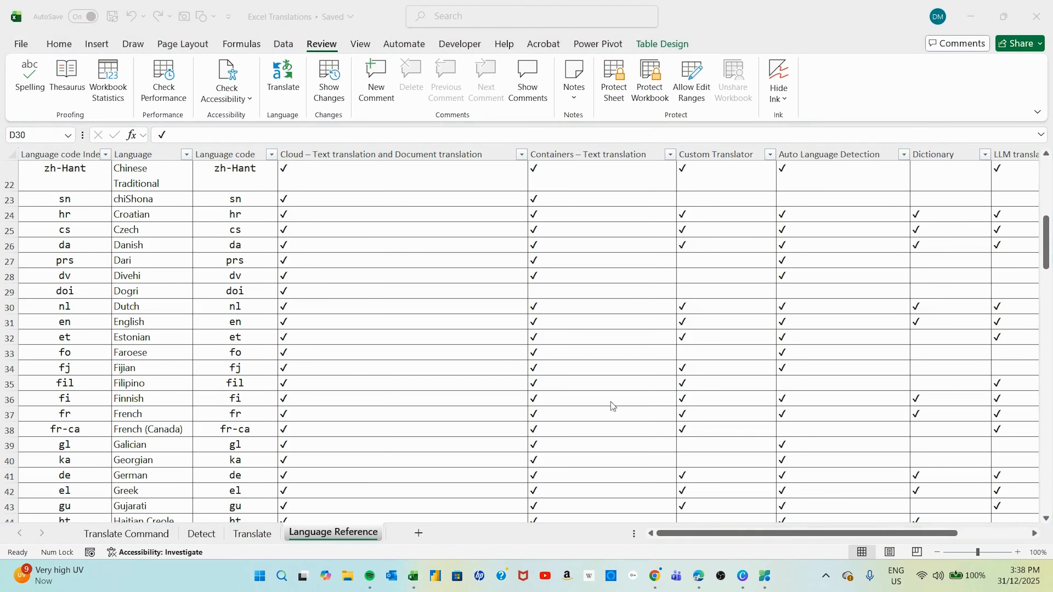
scroll(127, 330, up, 7)
scroll(103, 332, up, 1)
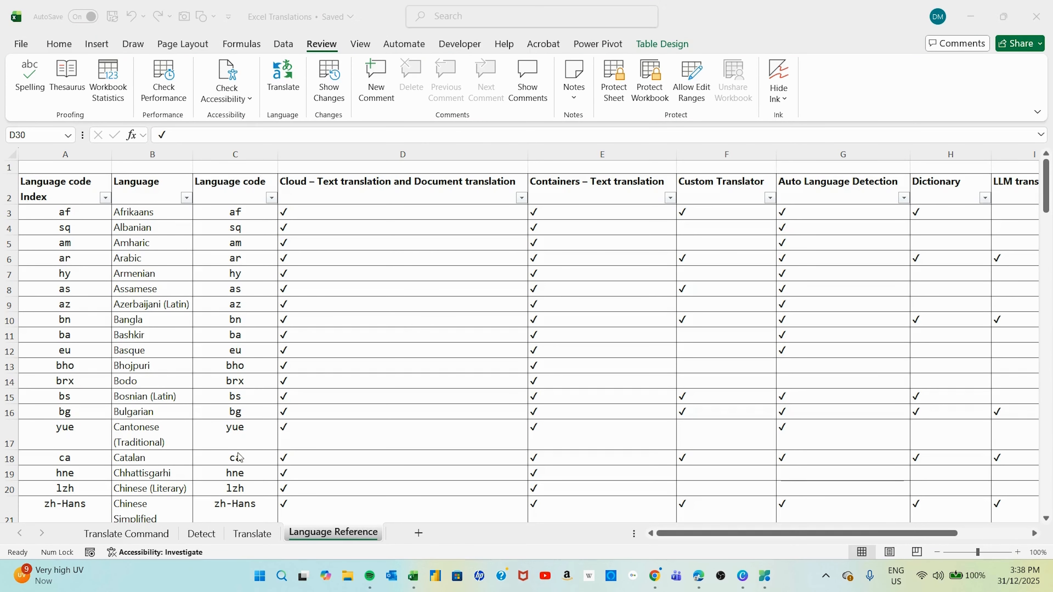
scroll(247, 419, down, 4)
scroll(246, 410, down, 12)
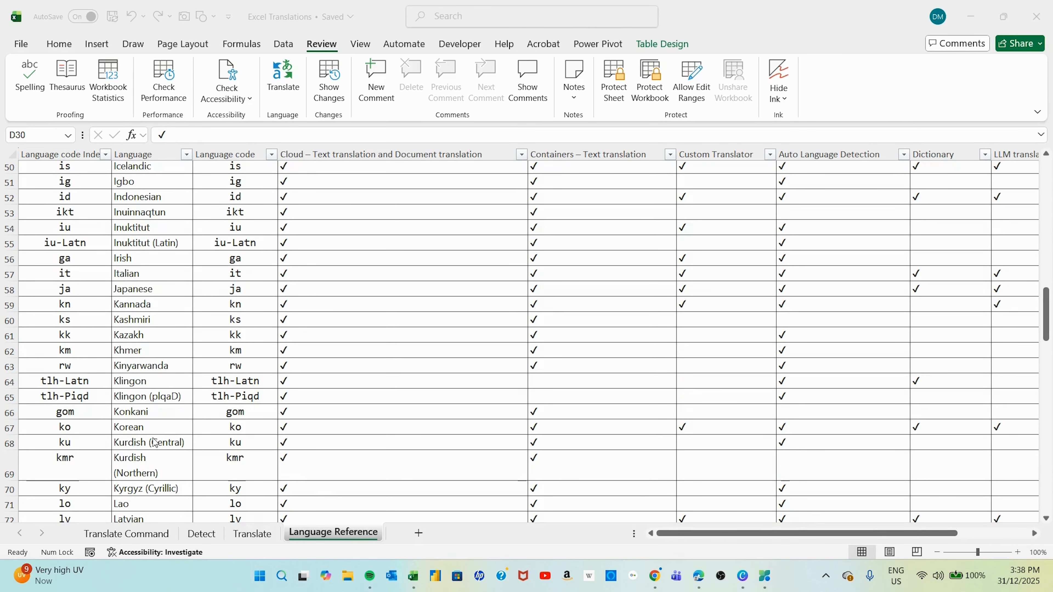
scroll(124, 446, down, 4)
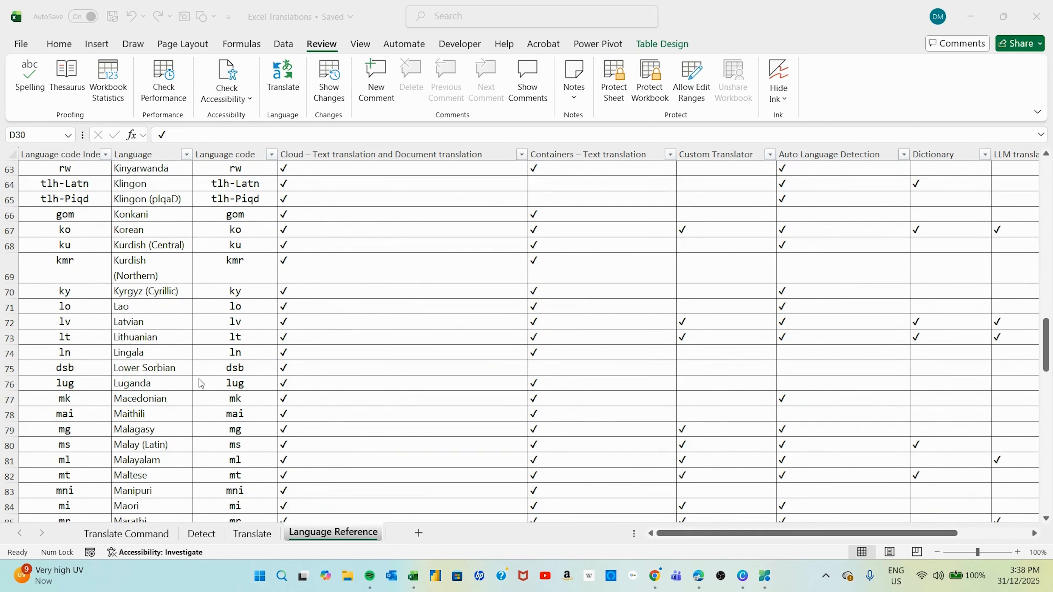
scroll(200, 383, down, 6)
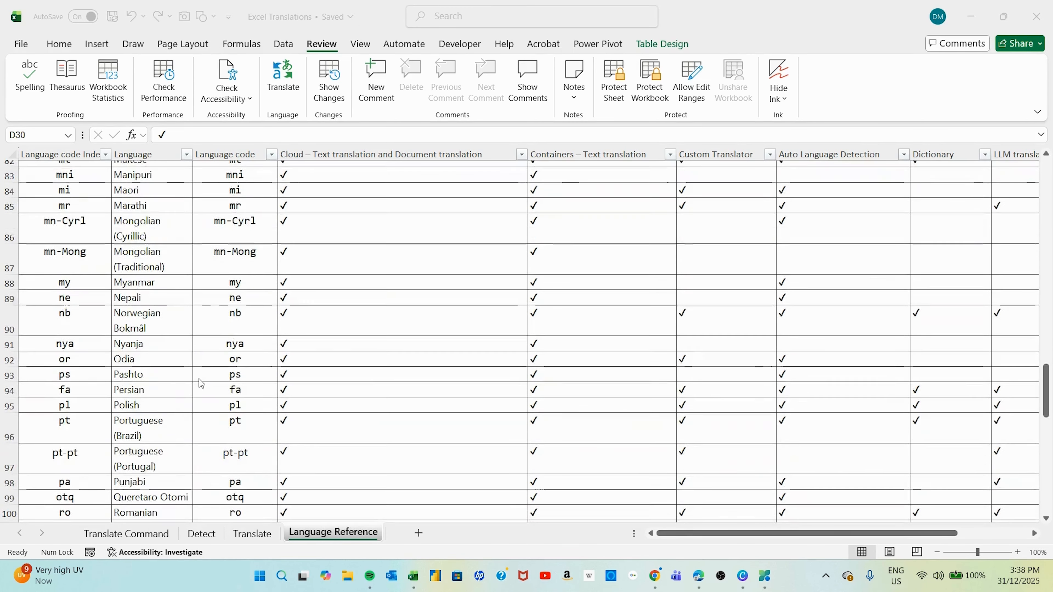
scroll(200, 379, down, 3)
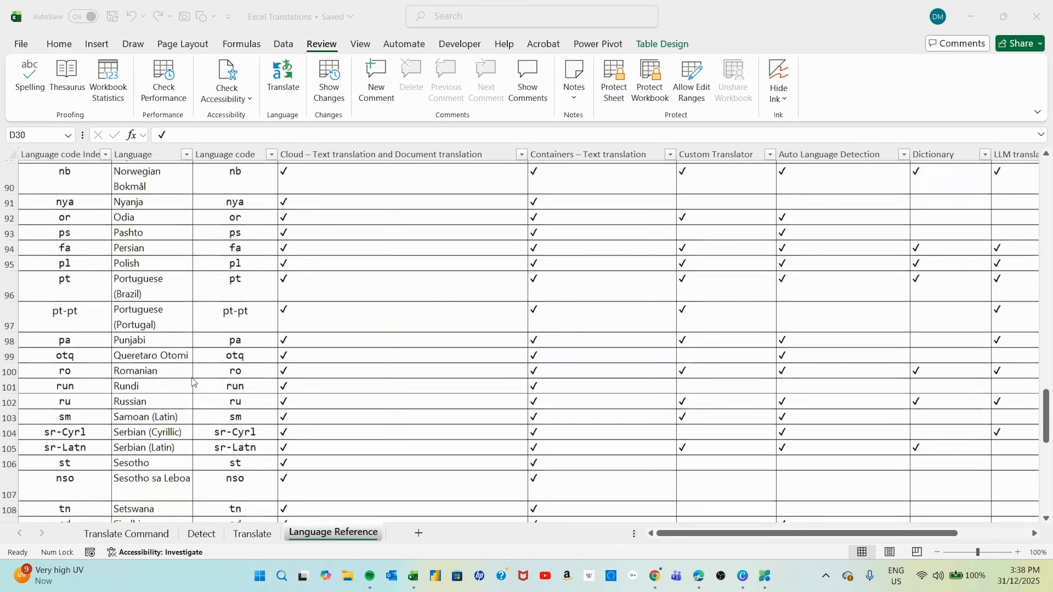
- Read through the remaining languages and codes from Norwegian to Uyghur and return to the beginning of the language table
scroll(193, 383, down, 1)
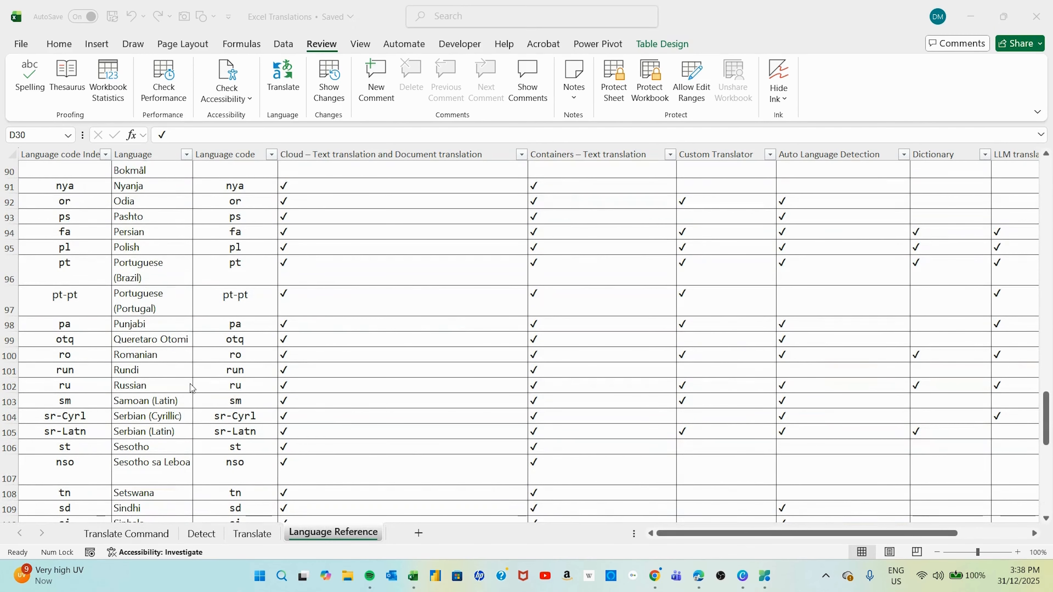
scroll(190, 388, down, 1)
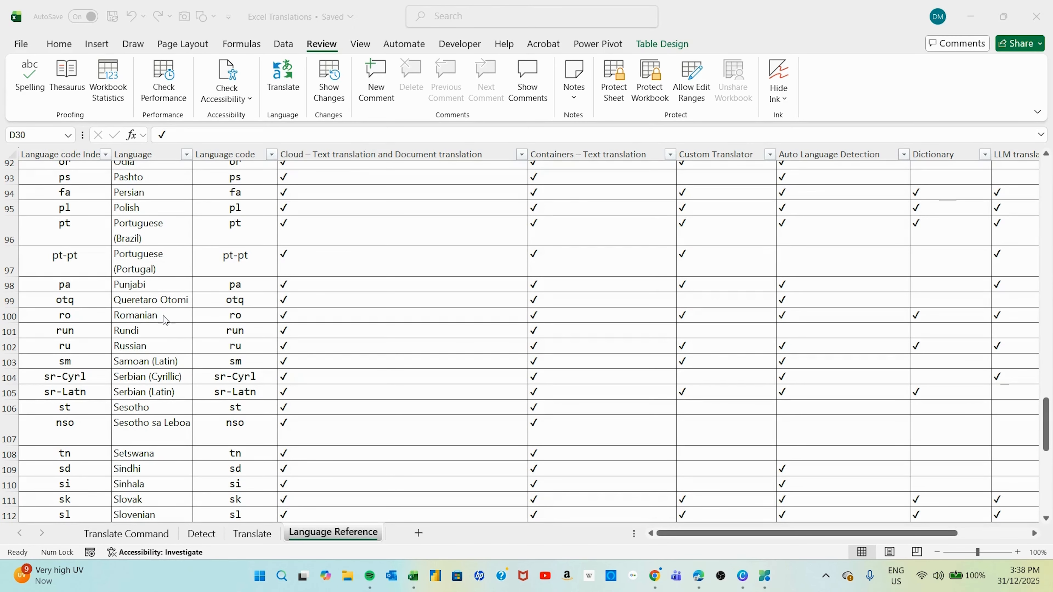
scroll(163, 315, down, 2)
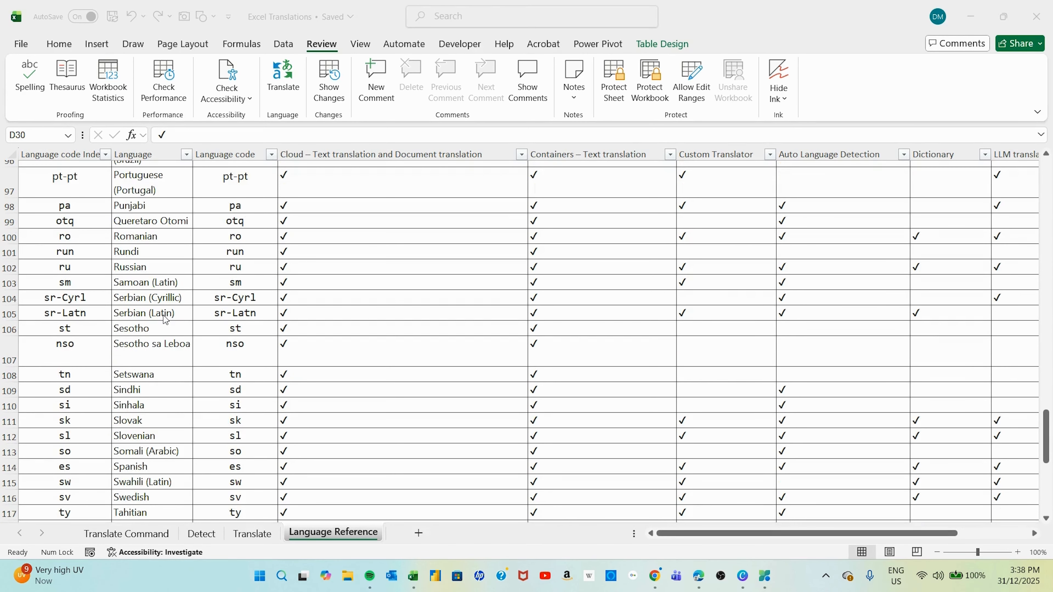
scroll(163, 315, down, 1)
scroll(163, 316, down, 4)
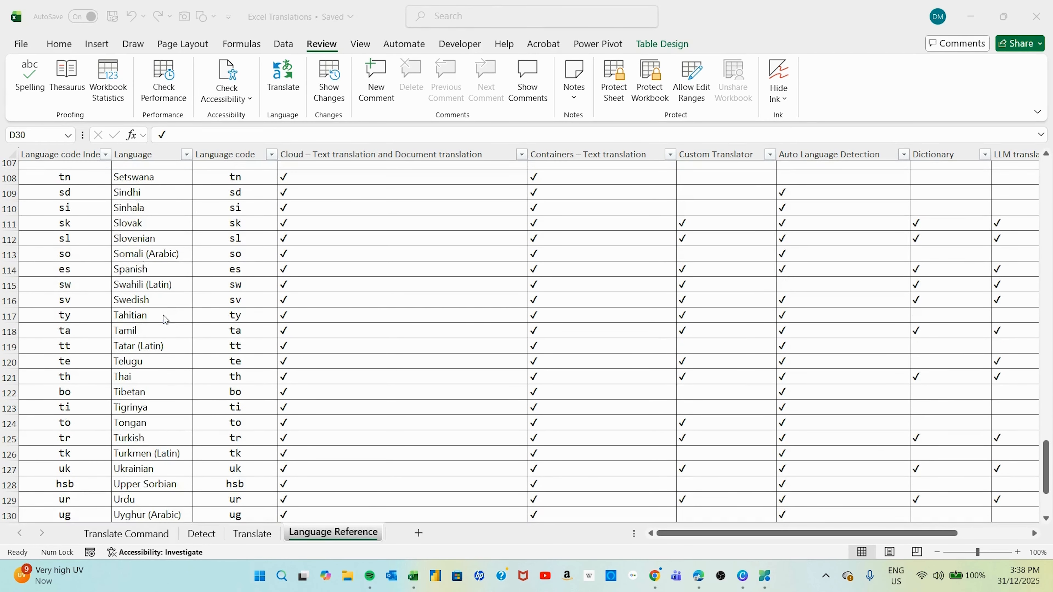
scroll(163, 316, up, 20)
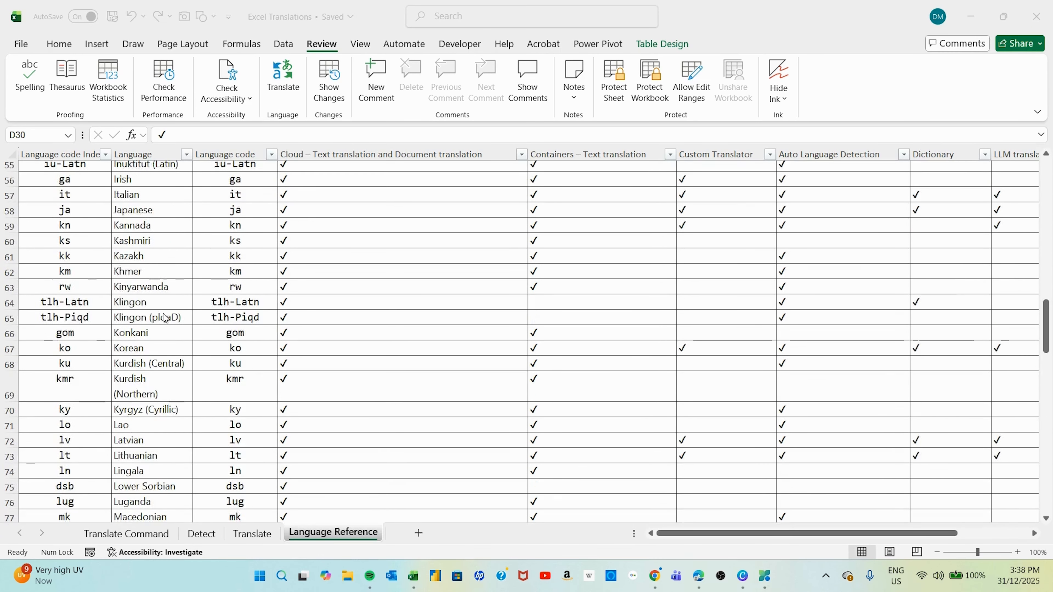
scroll(164, 318, up, 5)
scroll(163, 319, down, 2)
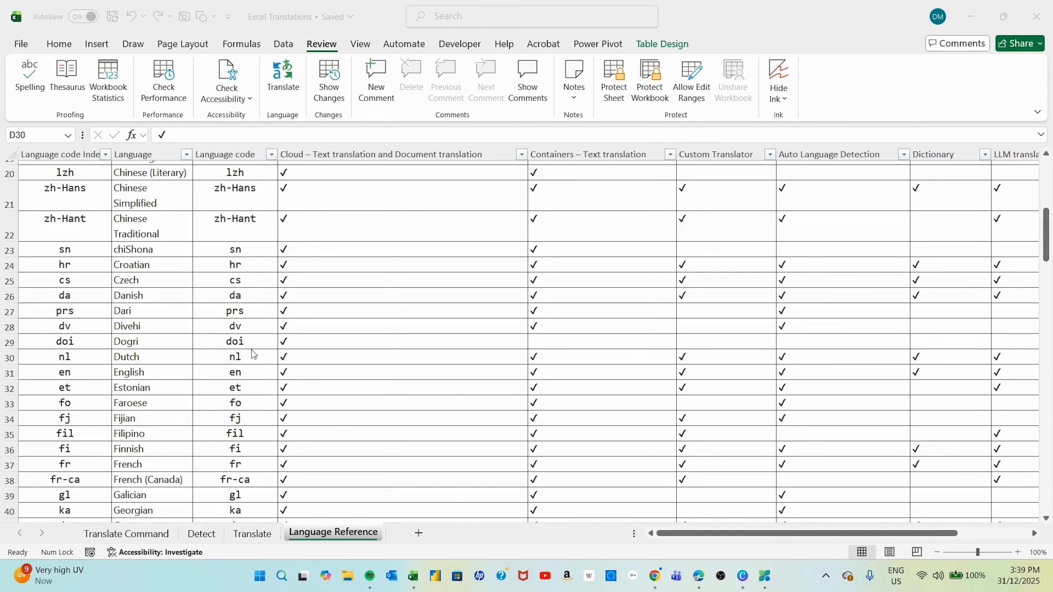
scroll(253, 326, up, 6)
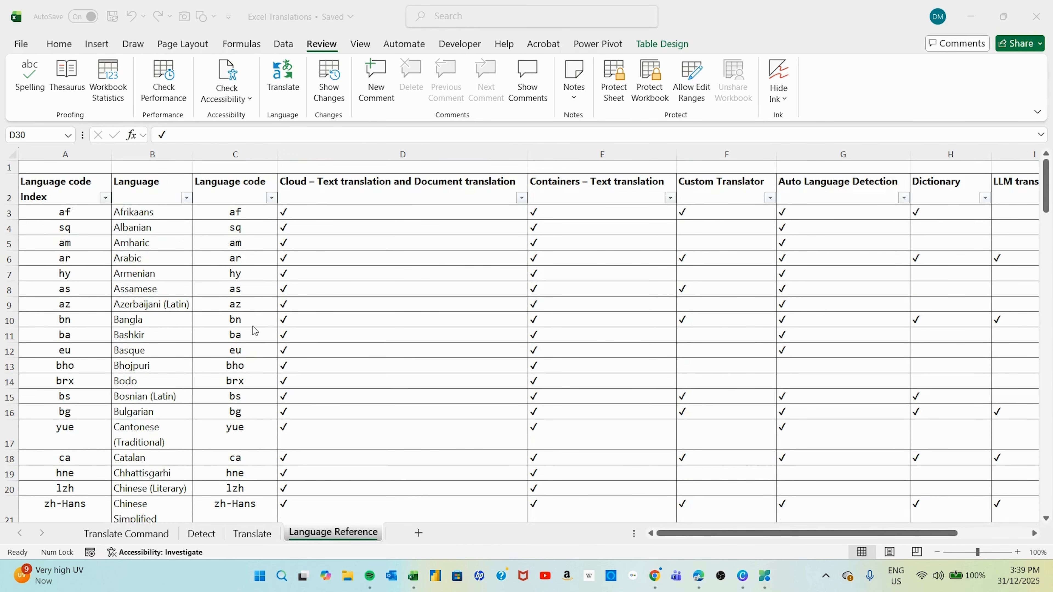
- On the Detect sheet, change the word in B4 to Salt and show the translation formula in C4
click(209, 534)
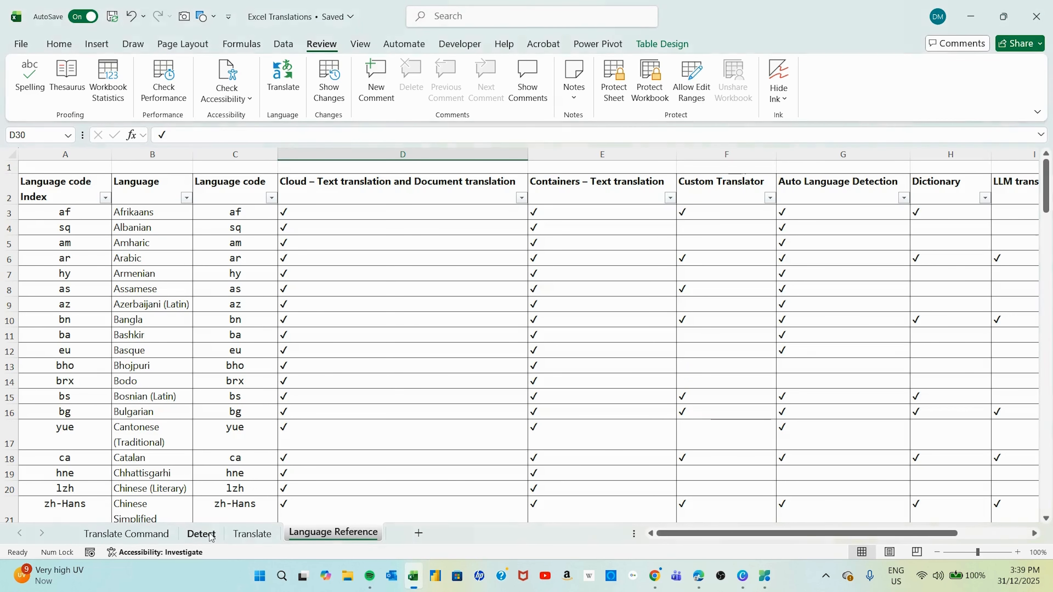
click(203, 534)
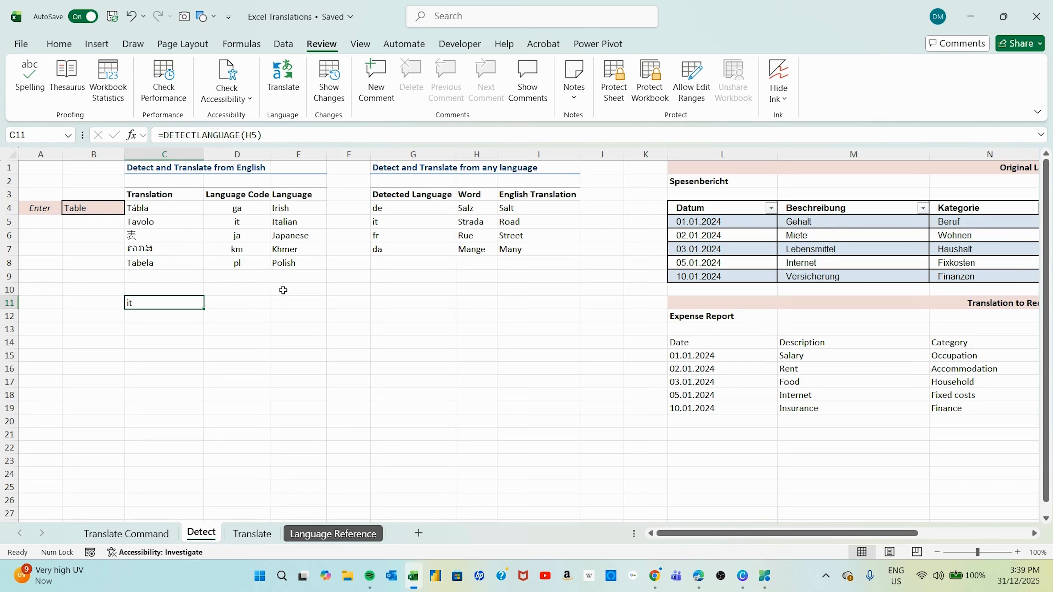
click(92, 209)
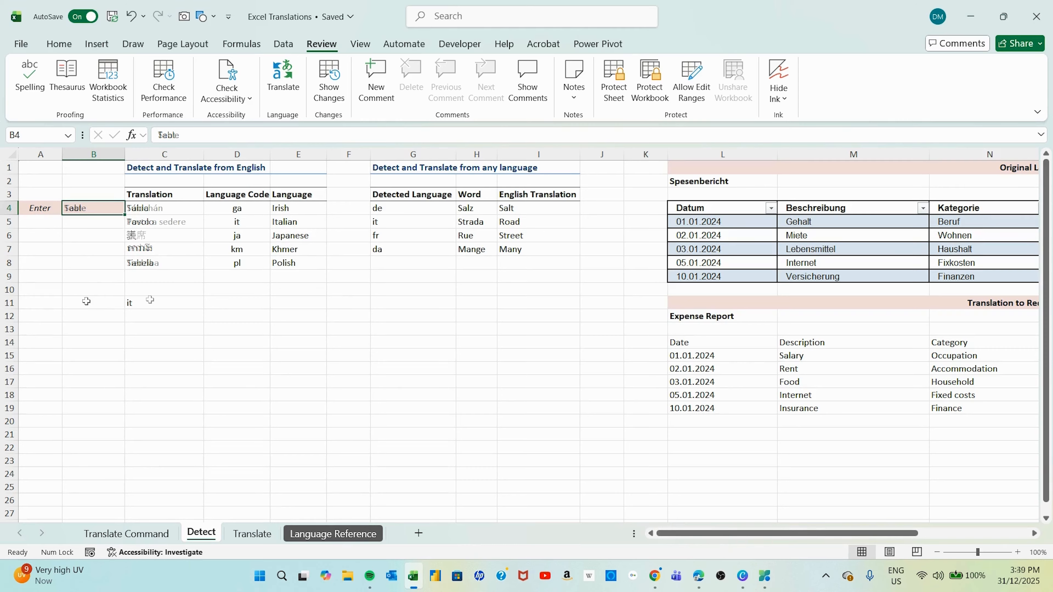
text(Salt)
key(Return)
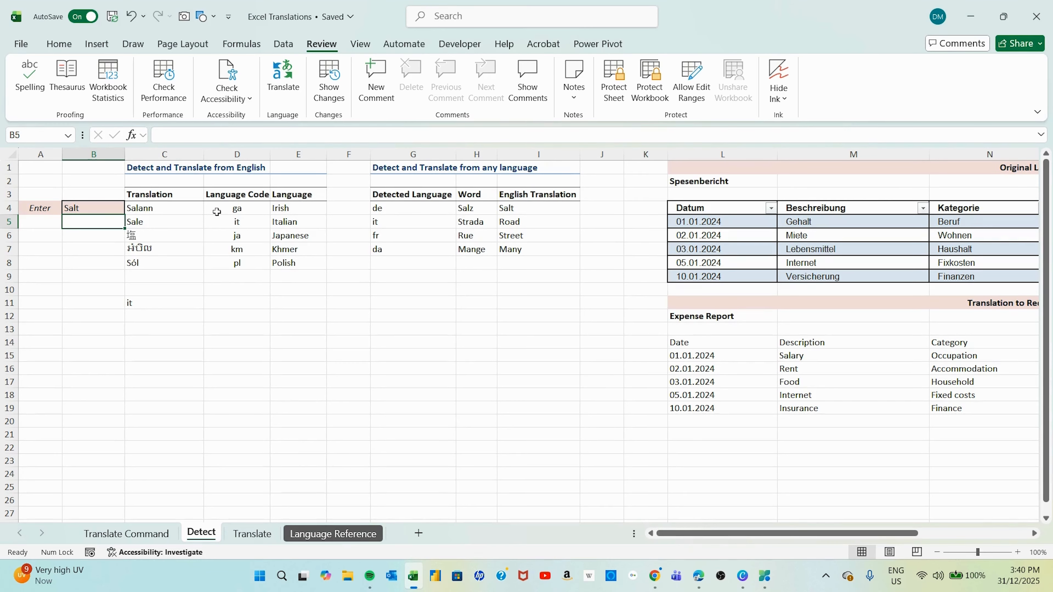
click(80, 210)
click(153, 211)
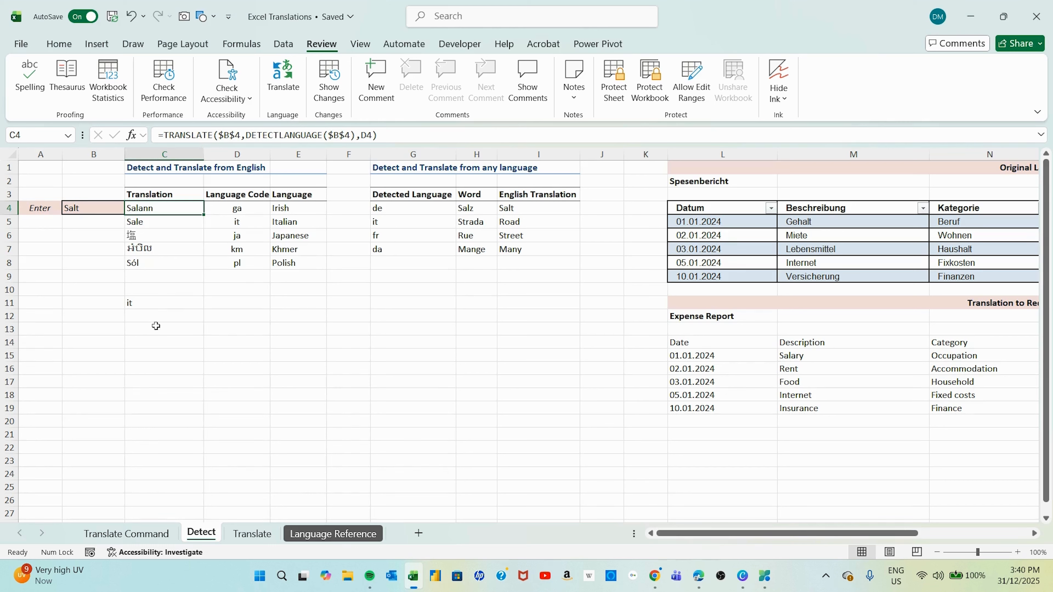
click(141, 328)
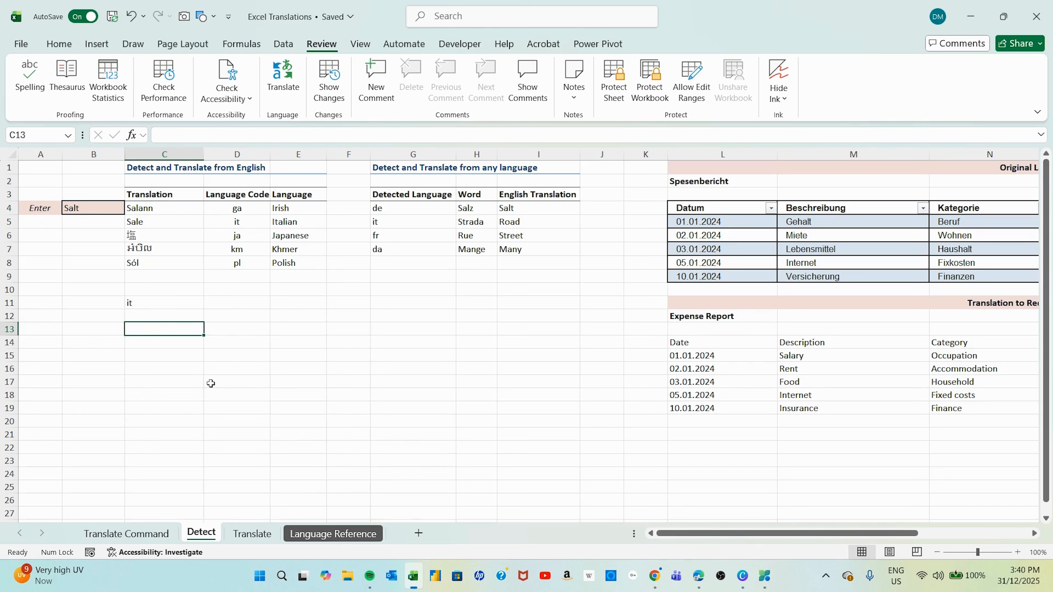
text(=tr)
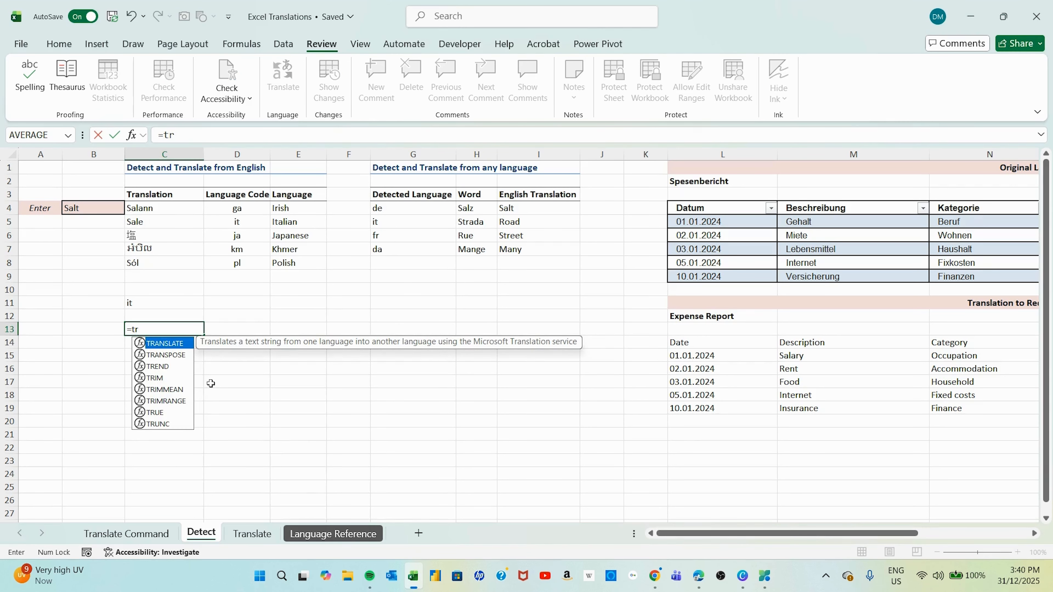
text(anslate)
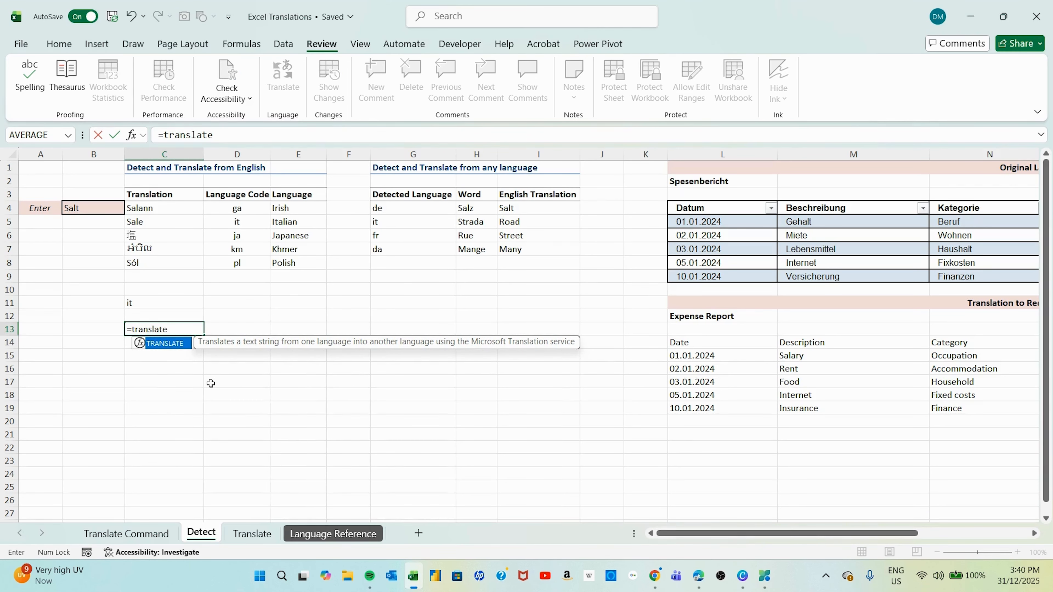
text(()
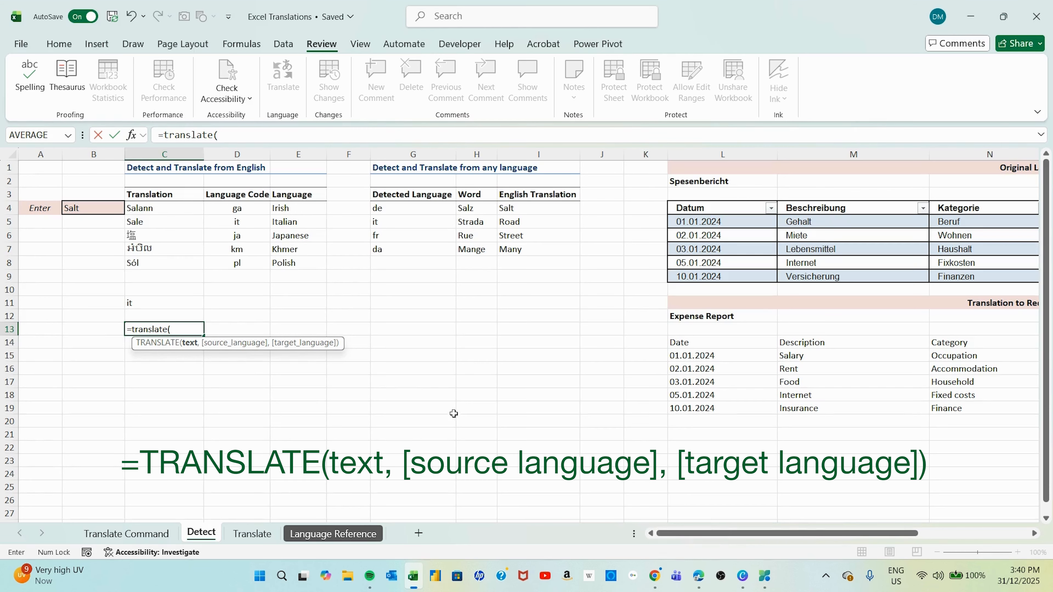
key(Escape)
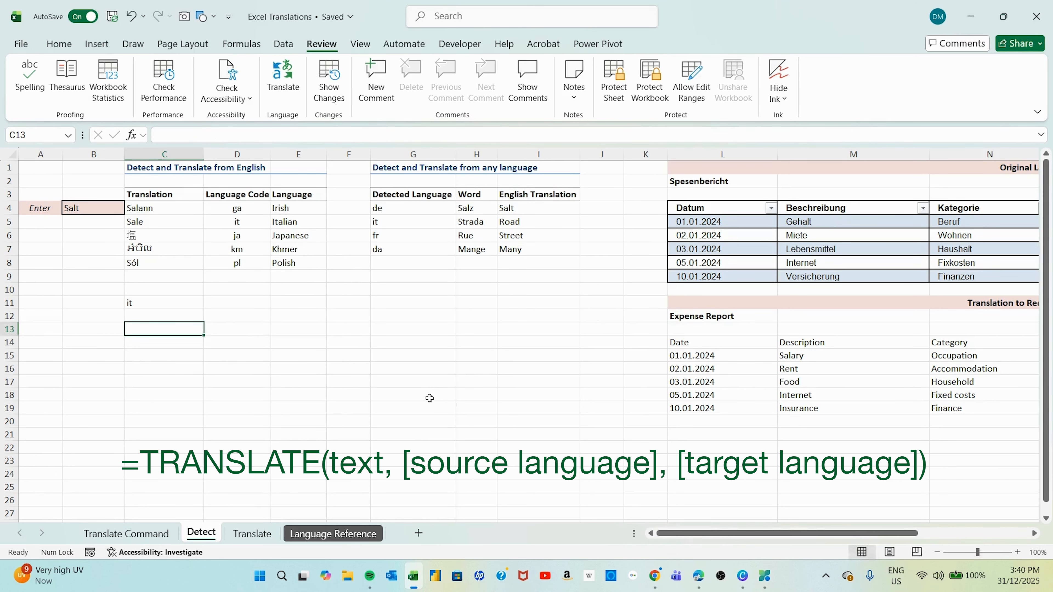
- Examine the arguments of the TRANSLATE formula in C4, including its nested DETECTLANGUAGE function, leaving the formula as it is
click(194, 207)
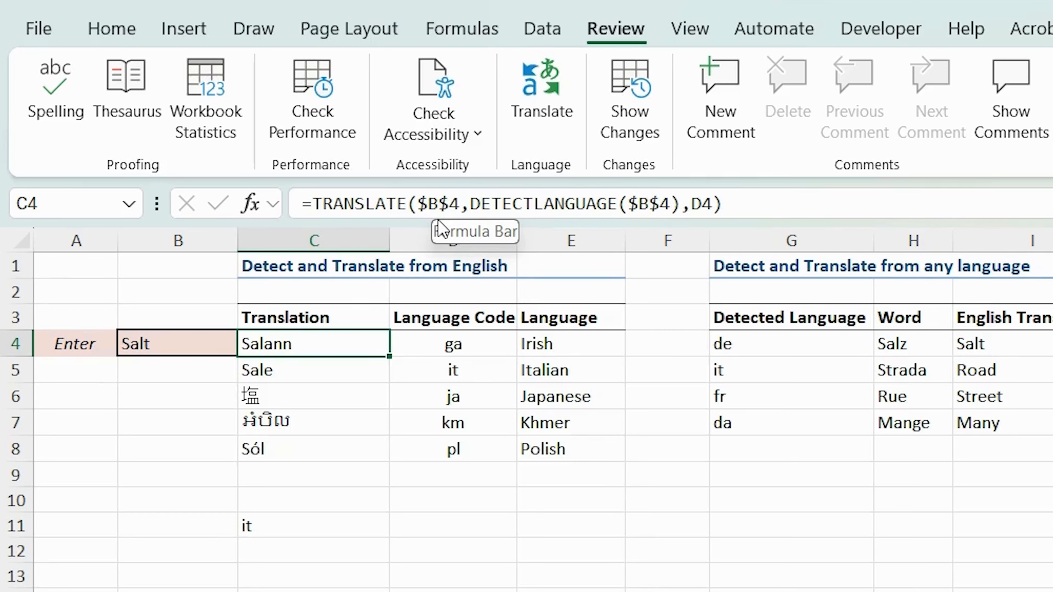
click(514, 212)
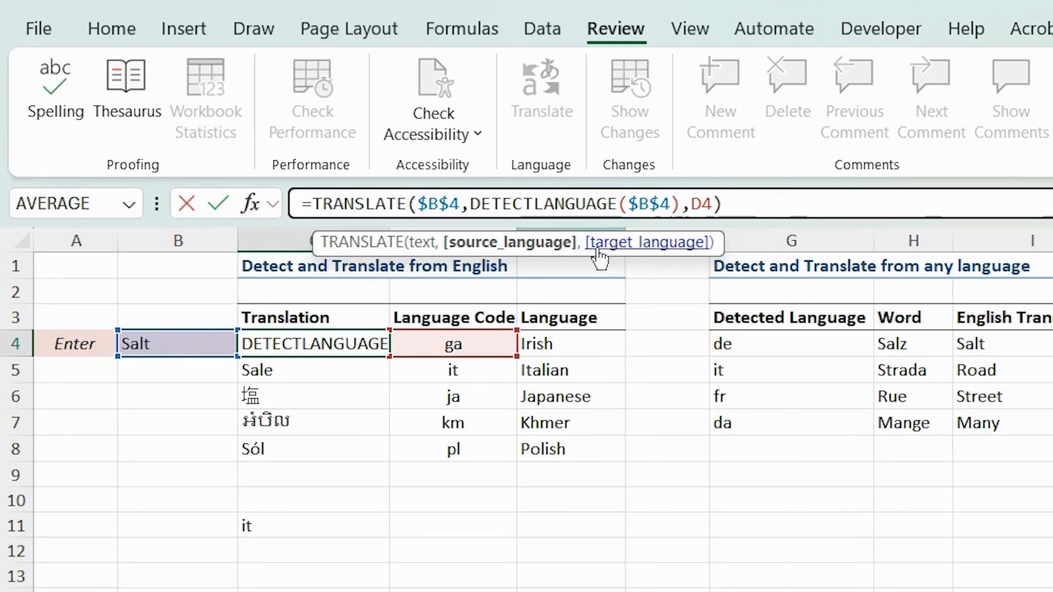
key(ctrl+Return)
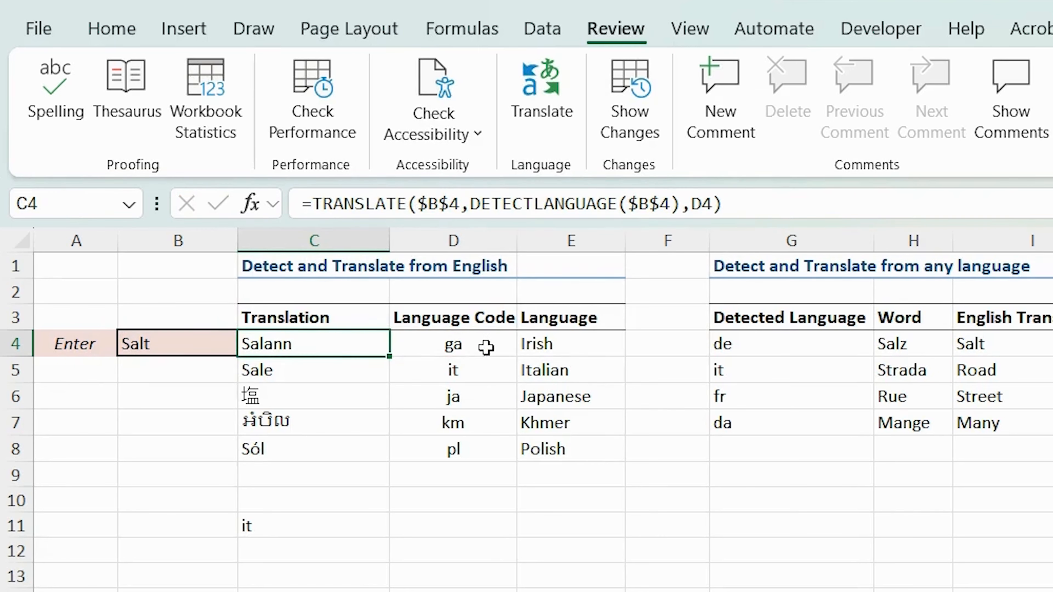
- Check each target language code in D4:D8 and the source word in B4
click(498, 334)
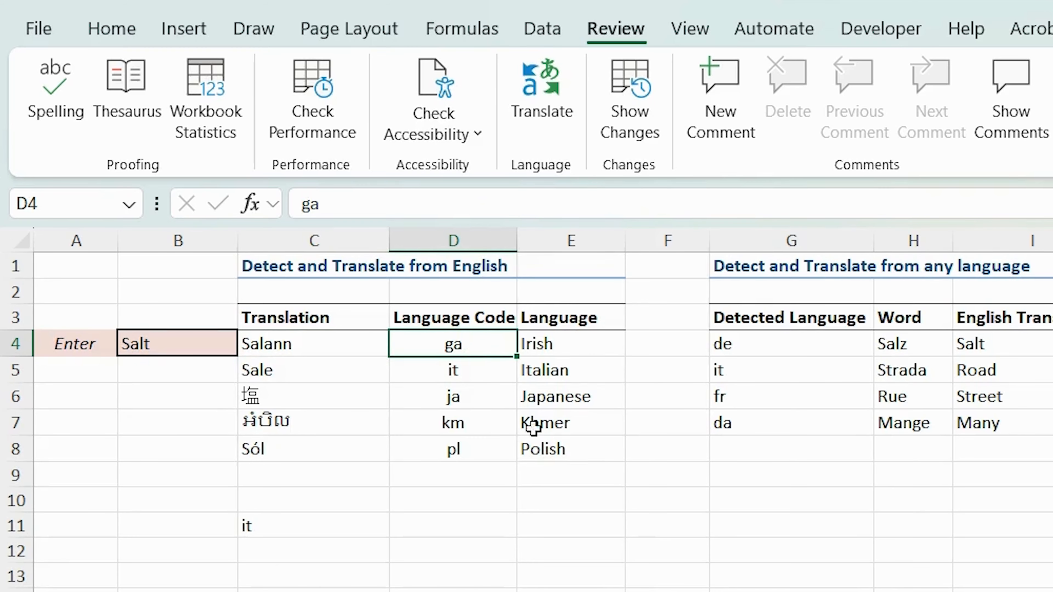
click(462, 374)
click(463, 407)
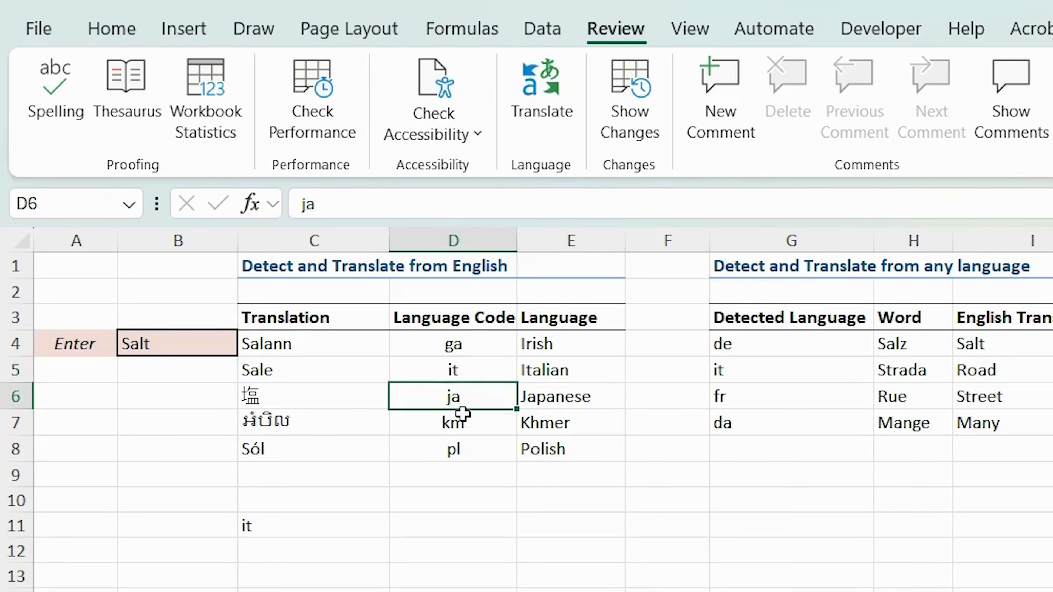
click(465, 427)
click(478, 456)
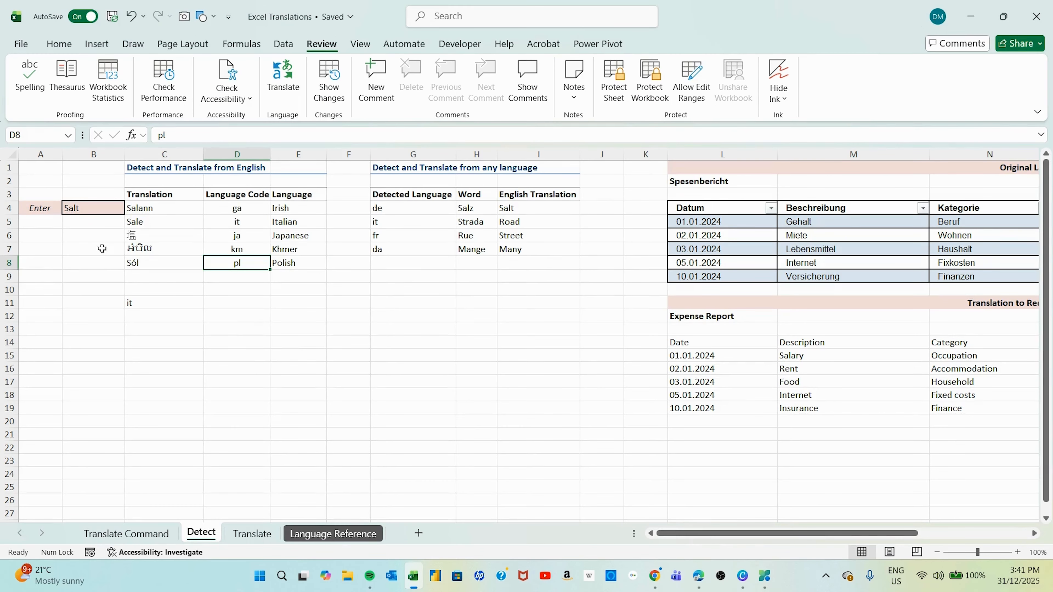
click(77, 207)
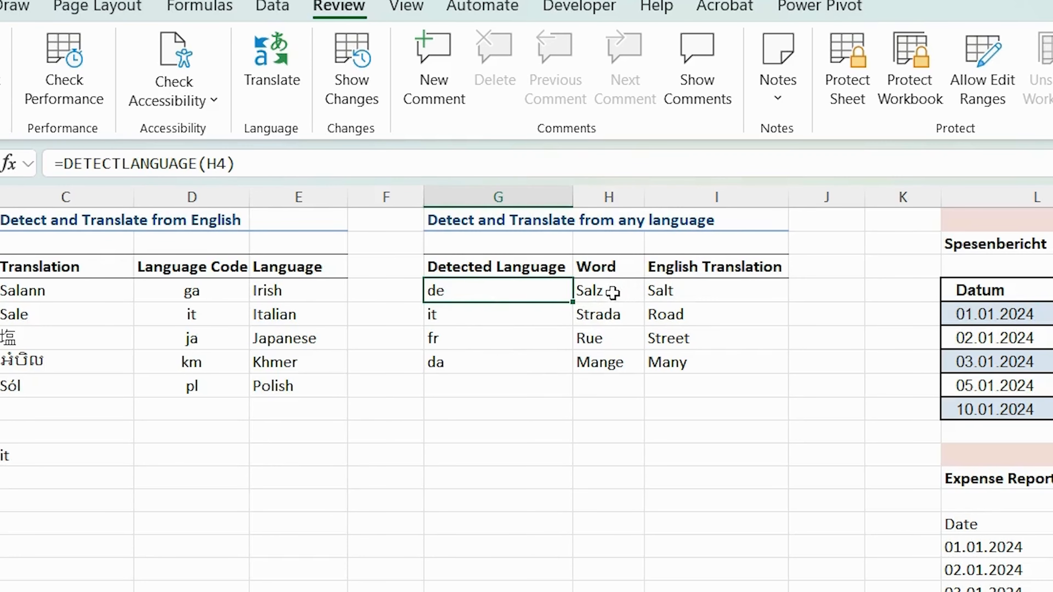
- Inspect the words in column H and the detected language cells G4:G7, checking which contain a DETECTLANGUAGE formula
drag(614, 290, 606, 365)
click(472, 366)
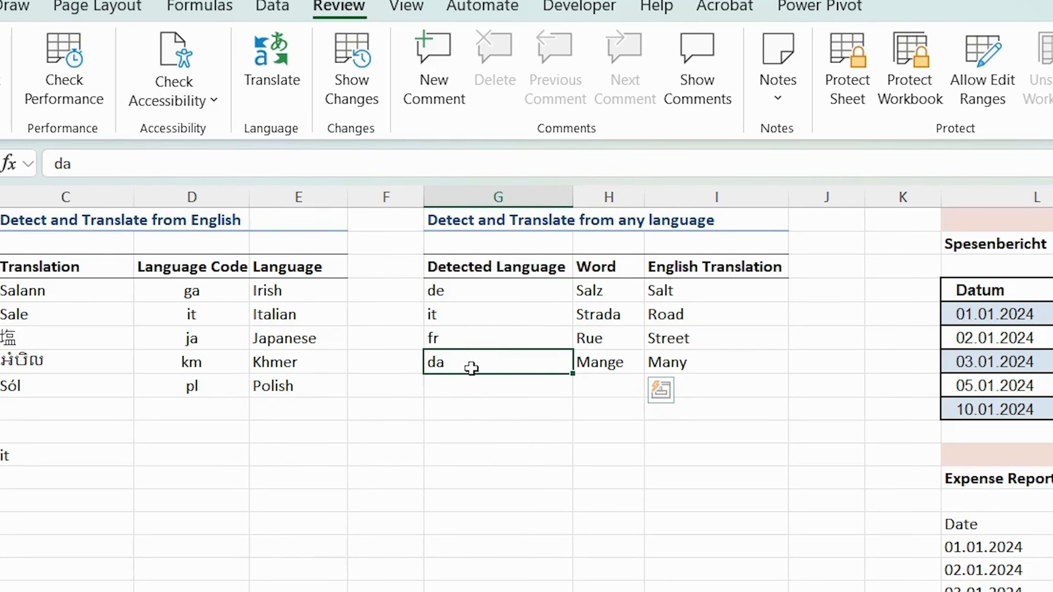
double_click(450, 358)
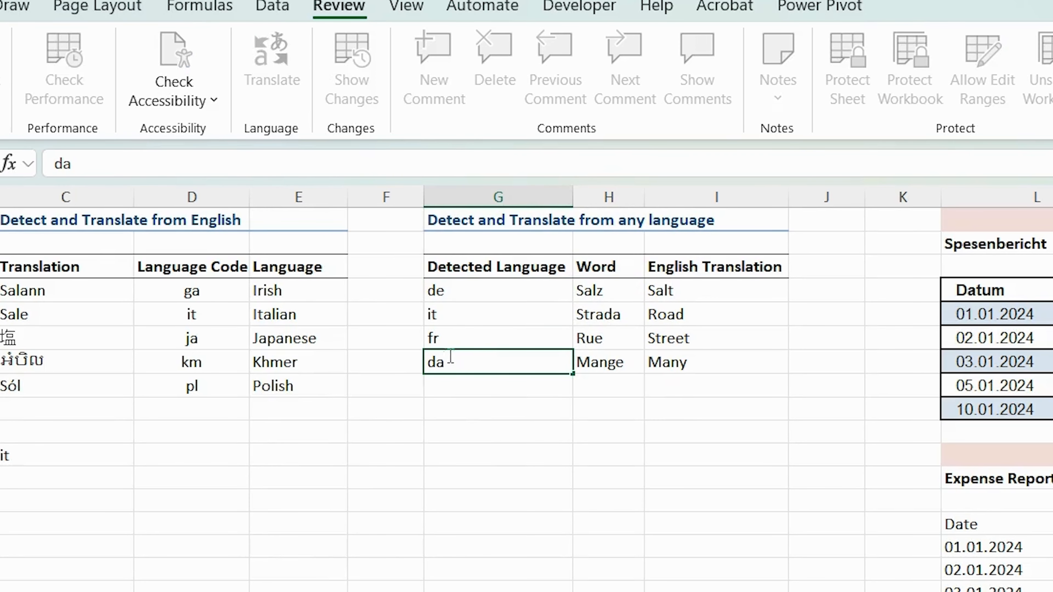
click(477, 337)
click(465, 318)
double_click(465, 318)
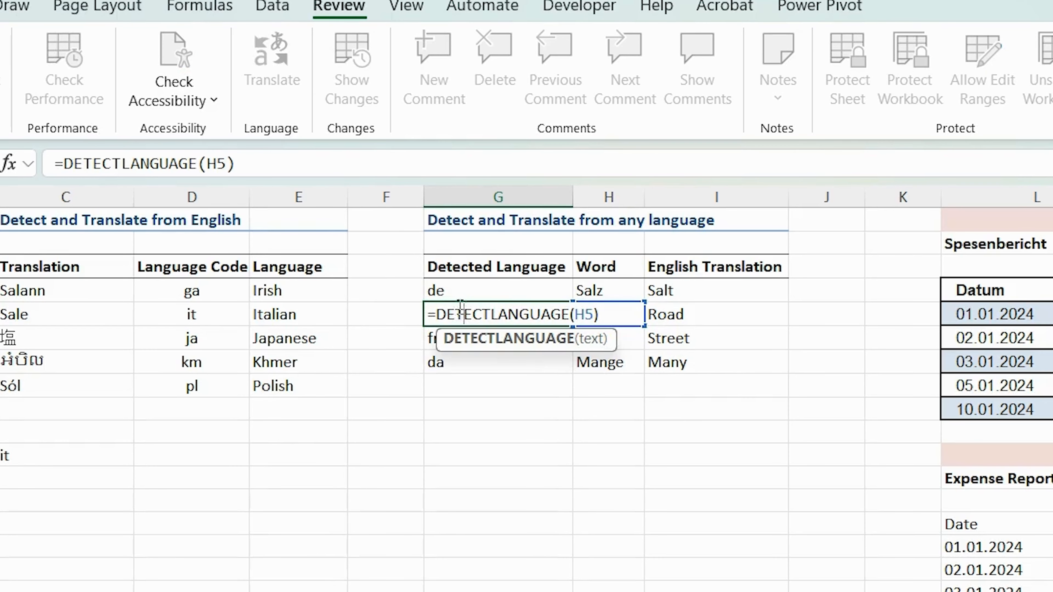
double_click(455, 292)
click(501, 436)
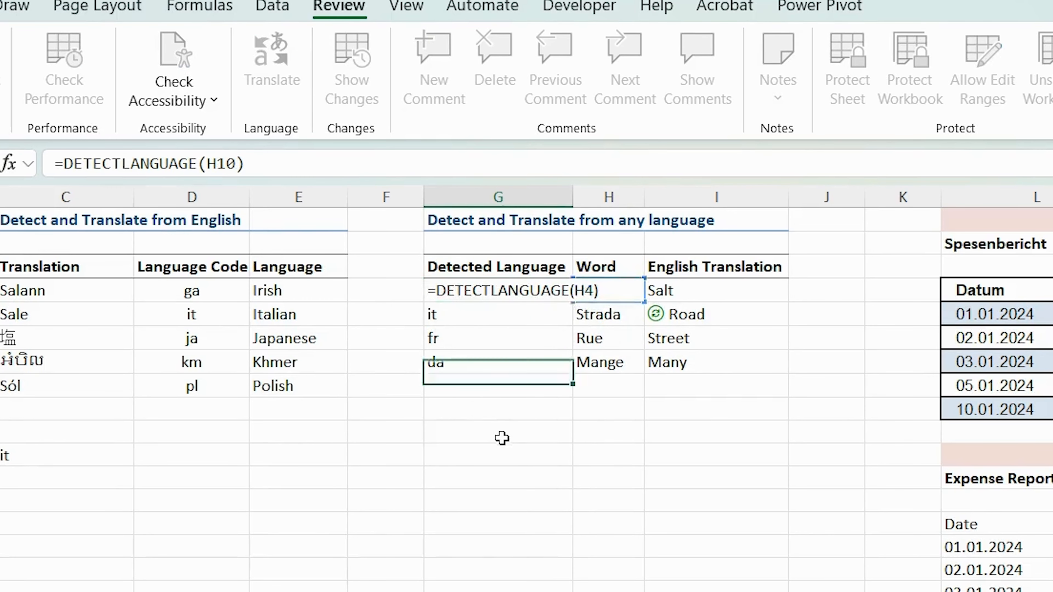
- Examine the word in H4 and the TRANSLATE formula in I4 that converts it to English
click(602, 296)
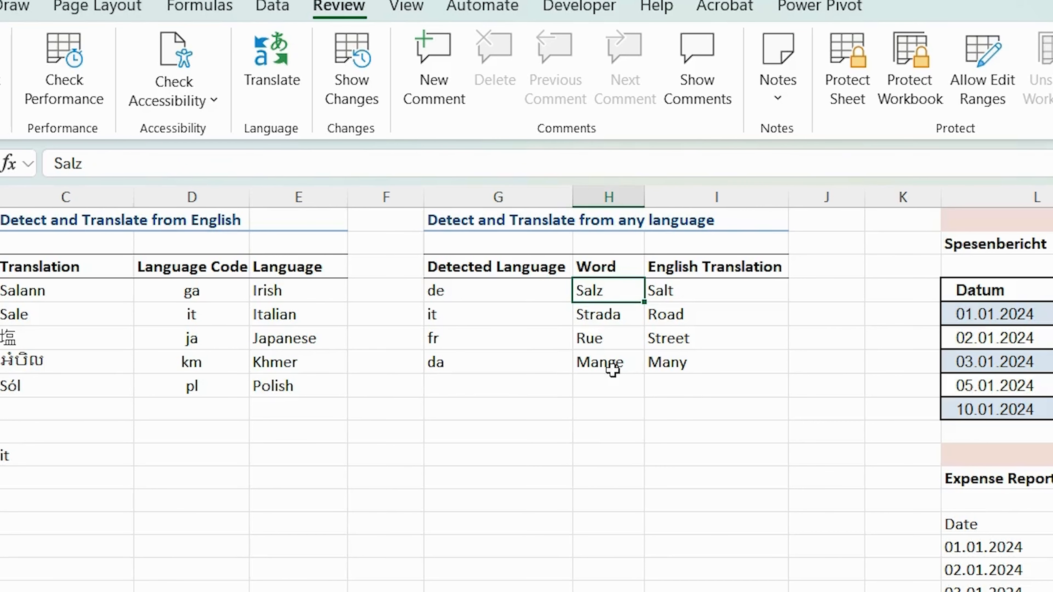
click(716, 291)
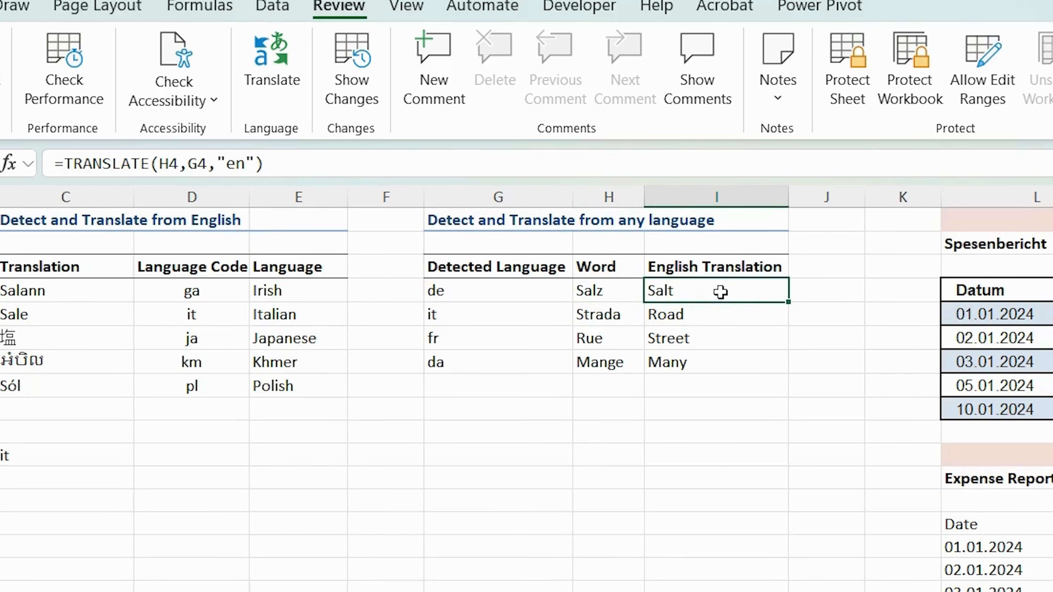
double_click(753, 295)
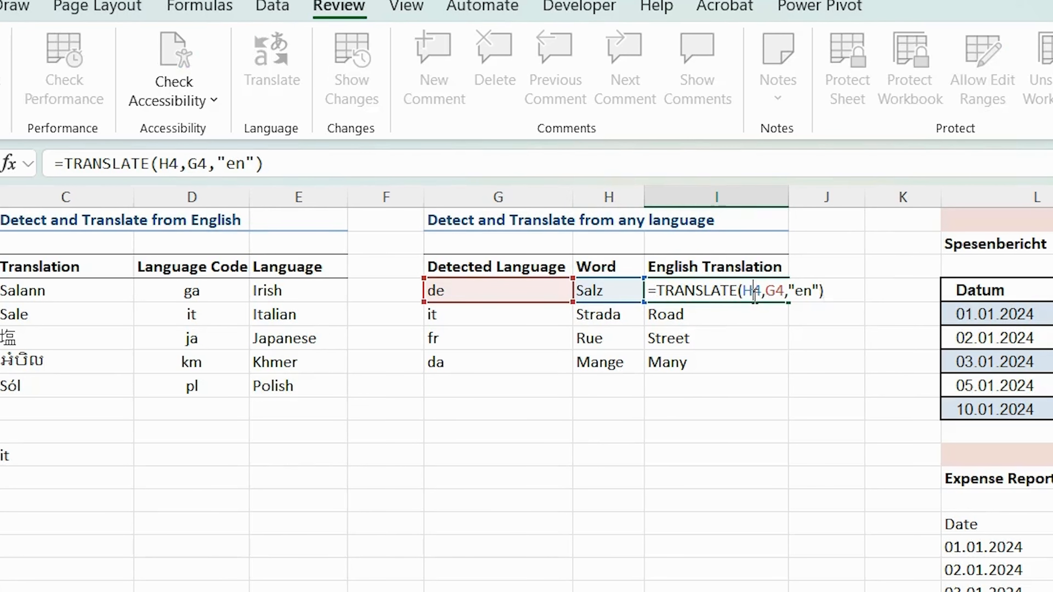
click(756, 292)
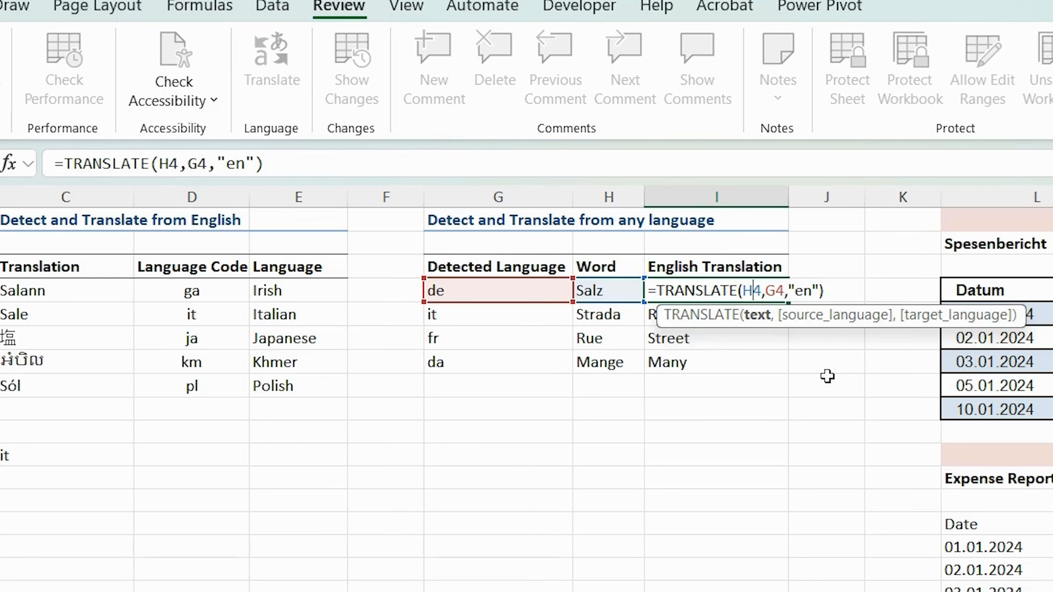
key(ctrl+Return)
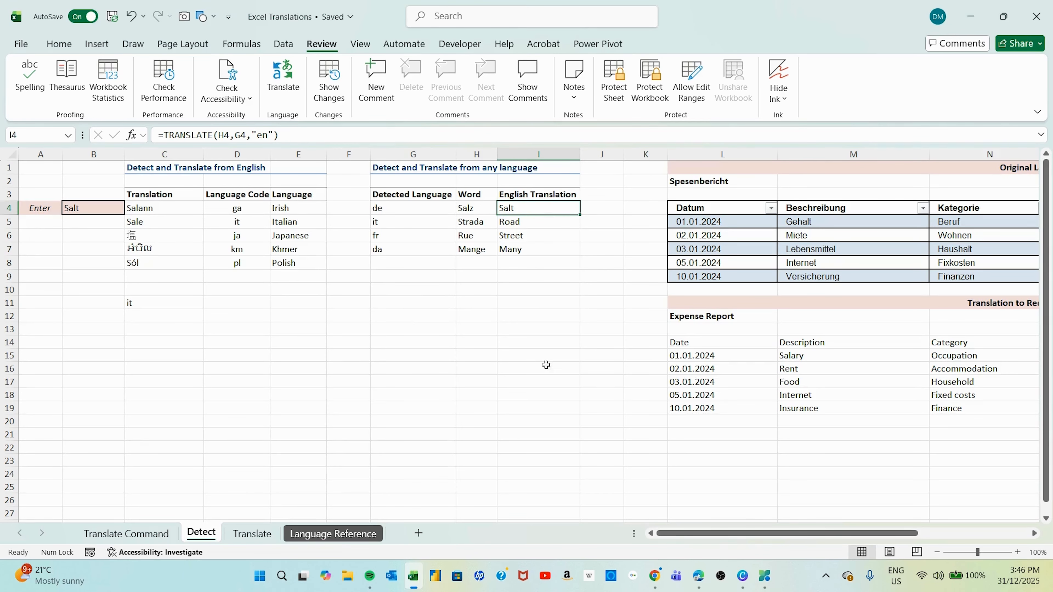
- Examine the German expense report title in L2 and the TRANSLATE formula in L12 that converts it to English
click(779, 401)
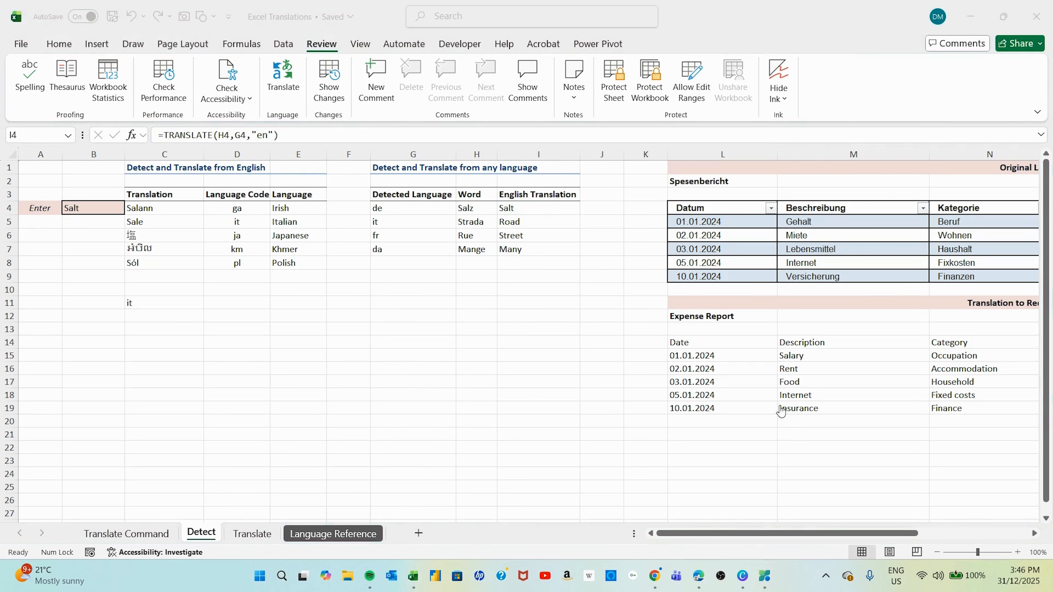
click(714, 533)
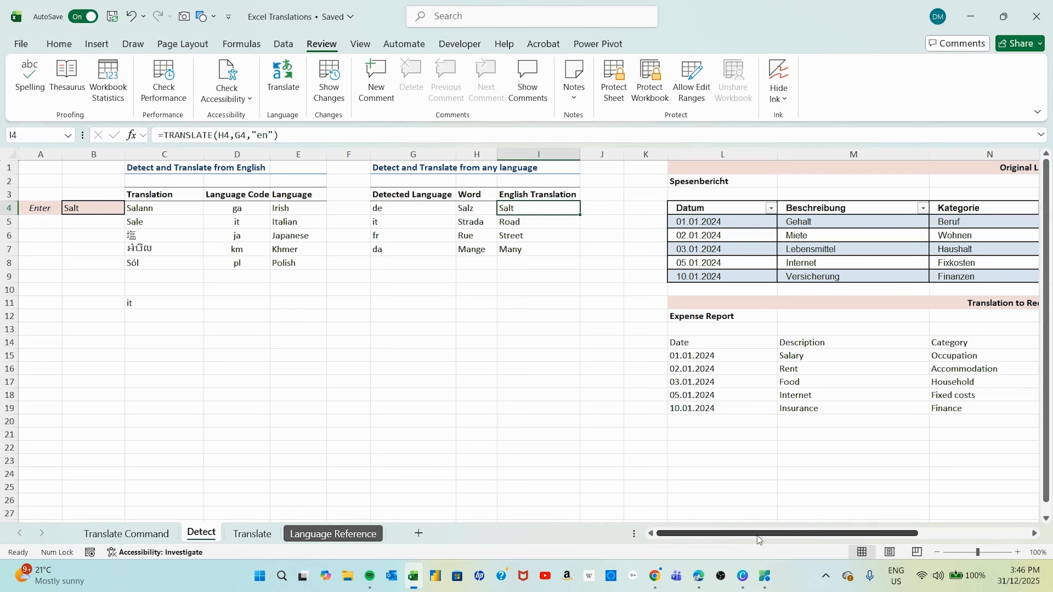
drag(757, 535, 901, 533)
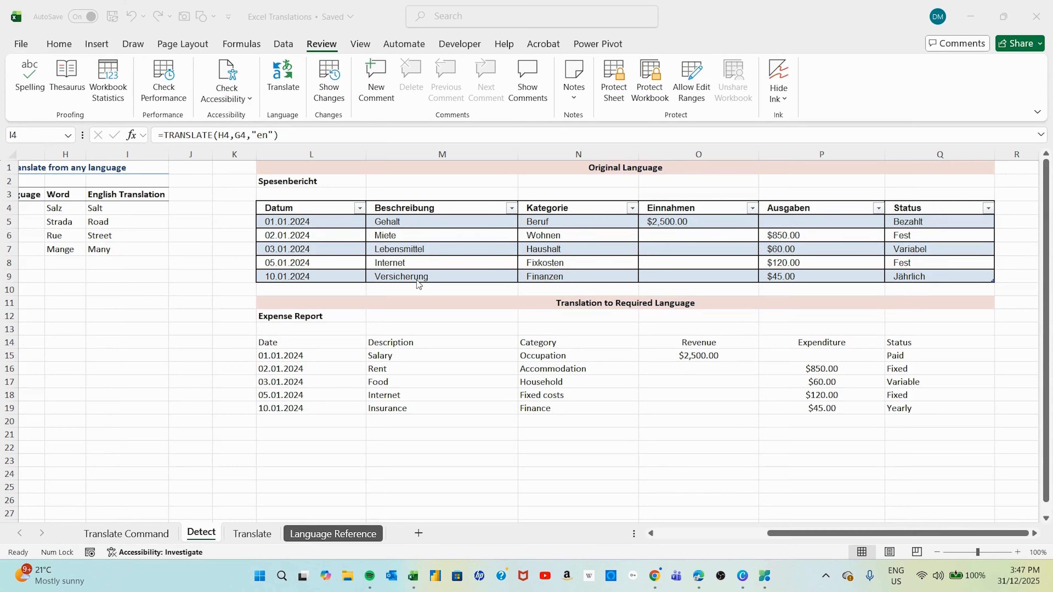
click(279, 183)
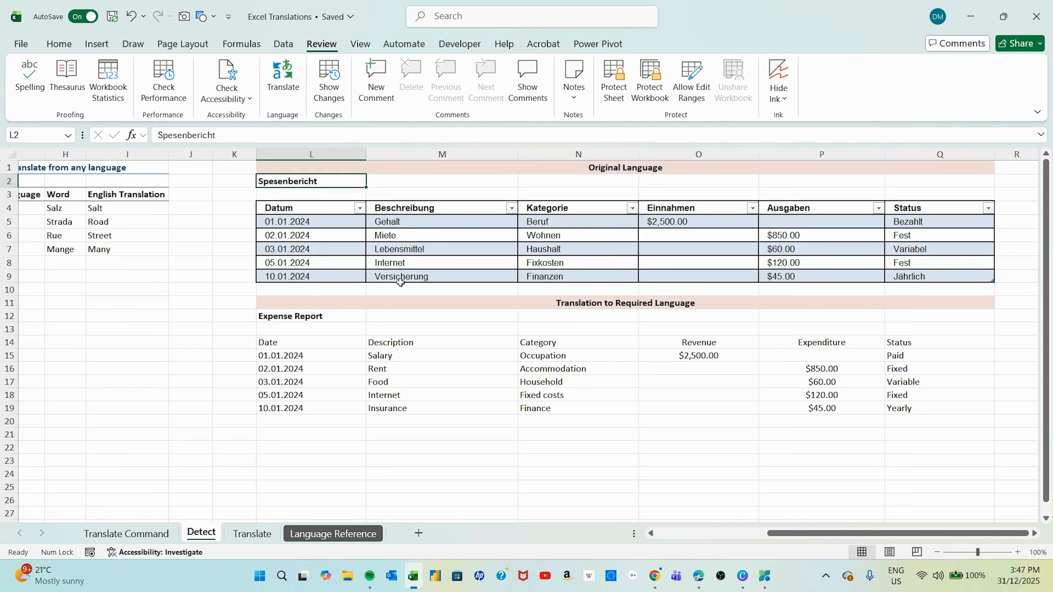
click(328, 317)
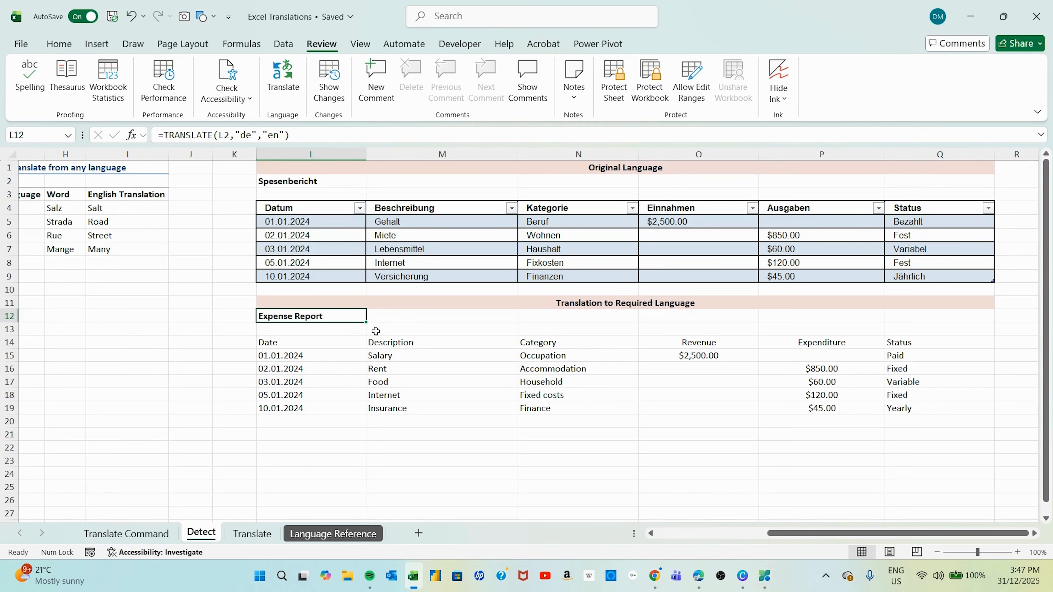
- Inspect the translated header formulas in M14:P14, including the target language argument in P14, leaving the formulas as they are
click(418, 343)
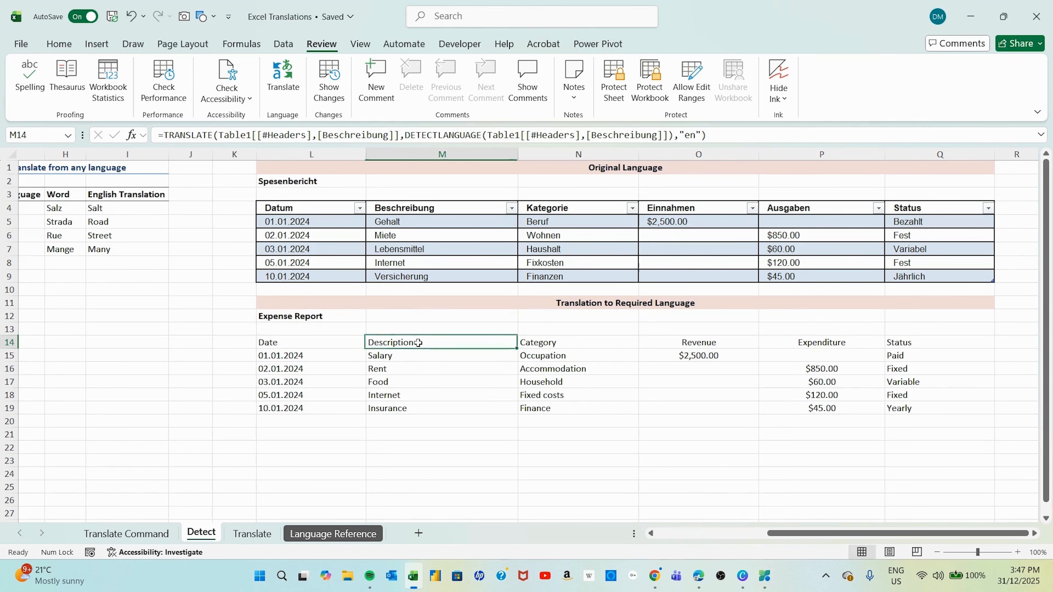
click(567, 342)
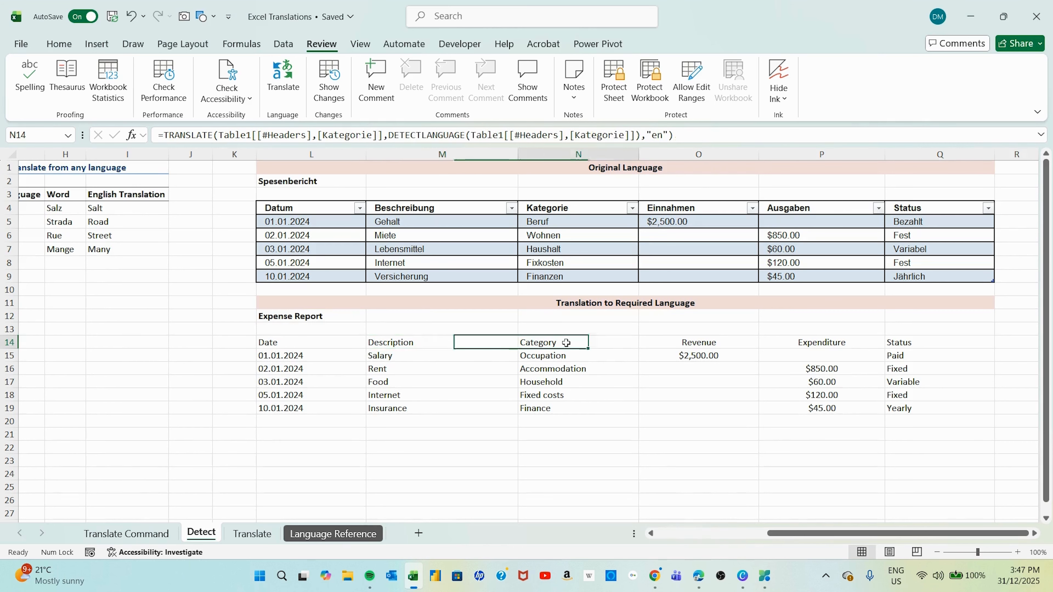
click(714, 345)
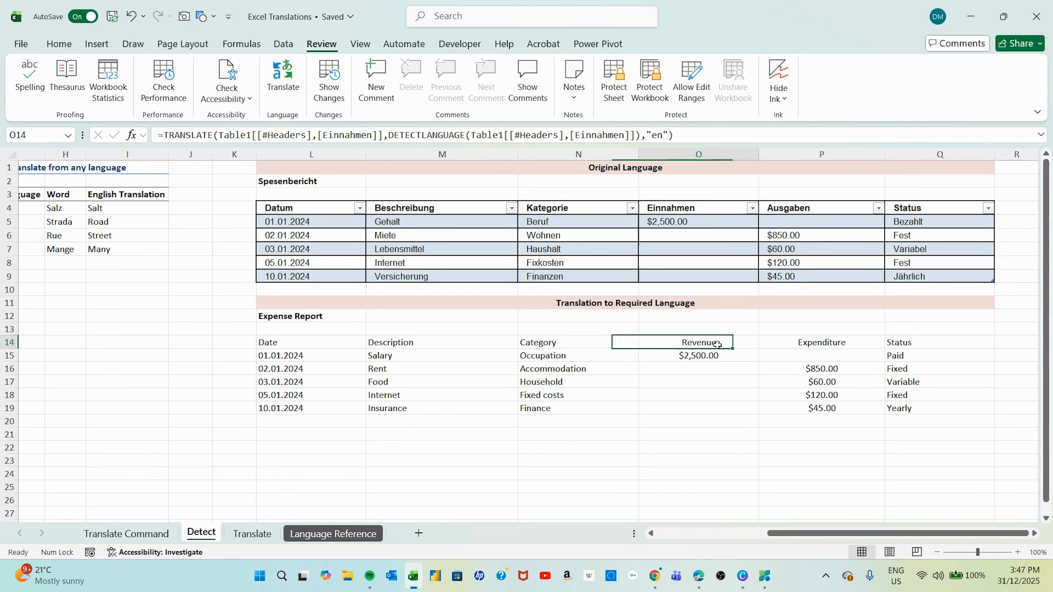
click(801, 343)
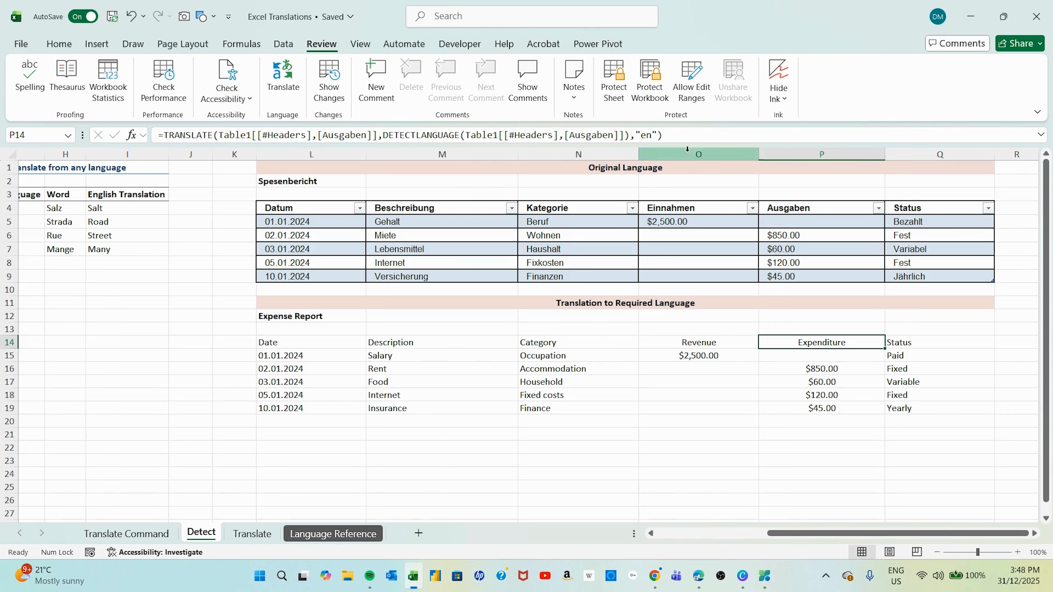
click(645, 135)
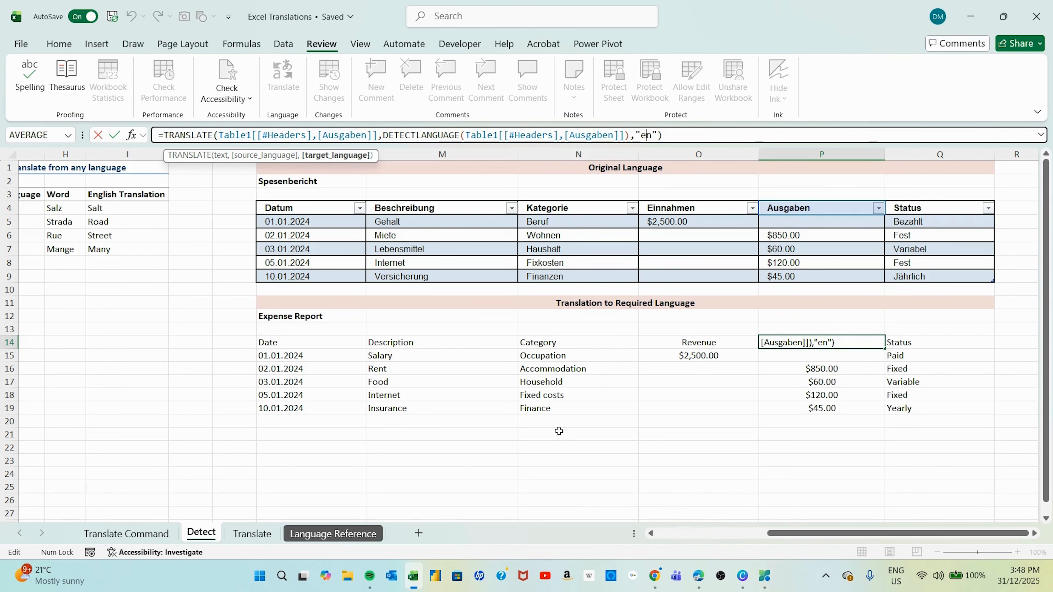
key(Escape)
- Examine the arguments of the TRANSLATE formula in M15, including the nested DETECTLANGUAGE function, leaving the formula as it is
click(402, 358)
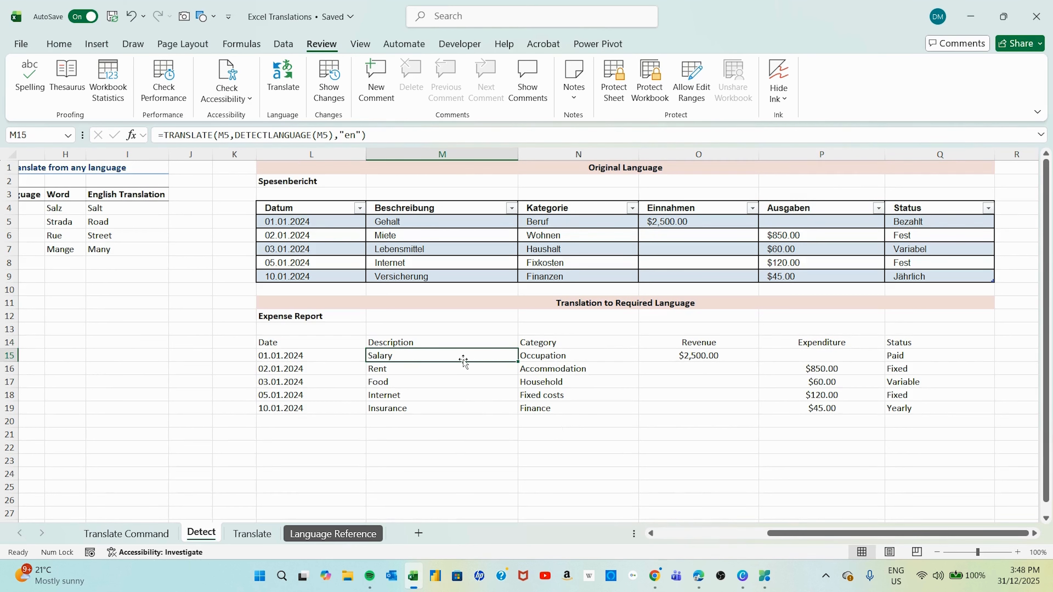
double_click(454, 357)
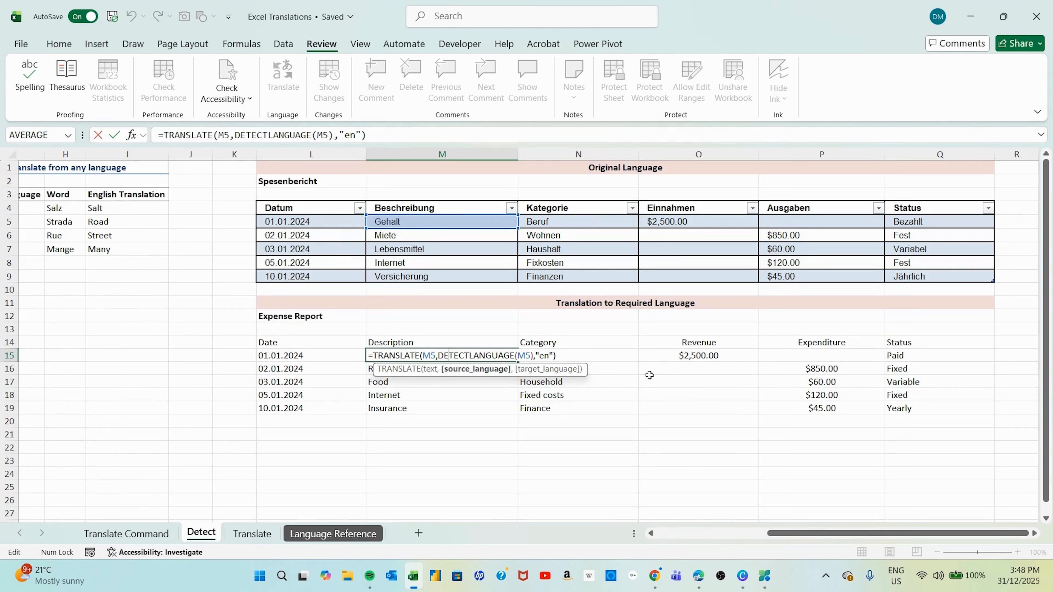
key(ctrl+Return)
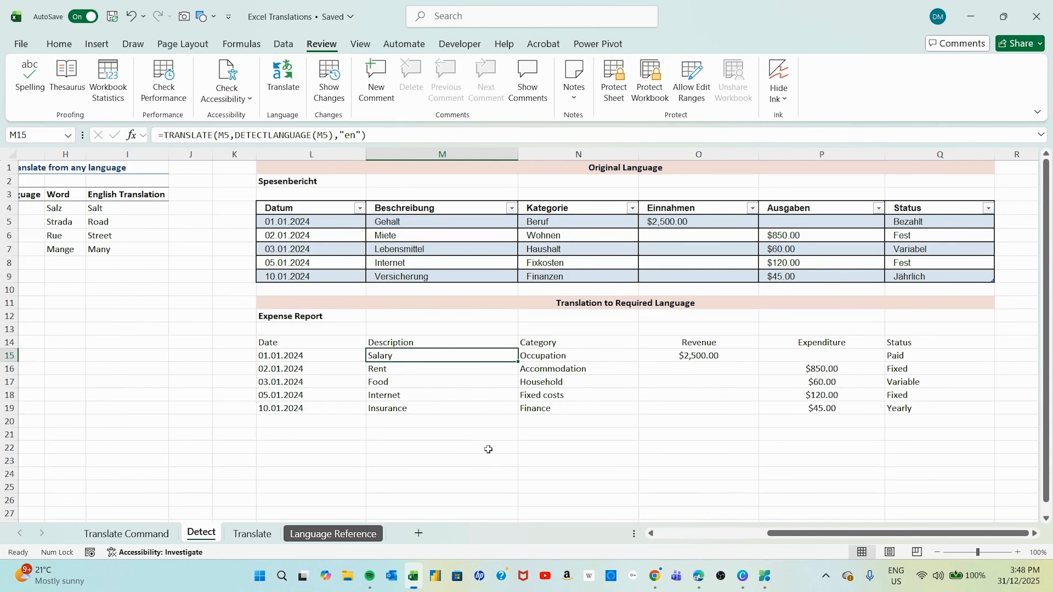
- Check the translation formulas for the remaining descriptions in M16:M19 and the categories in N15:N19
click(402, 369)
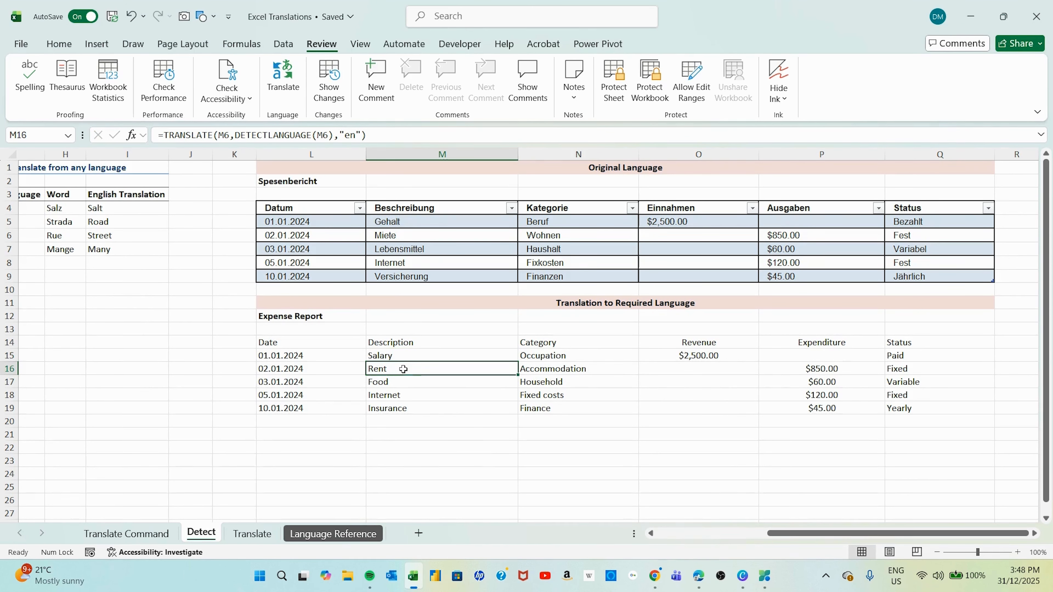
click(422, 381)
click(420, 394)
click(419, 410)
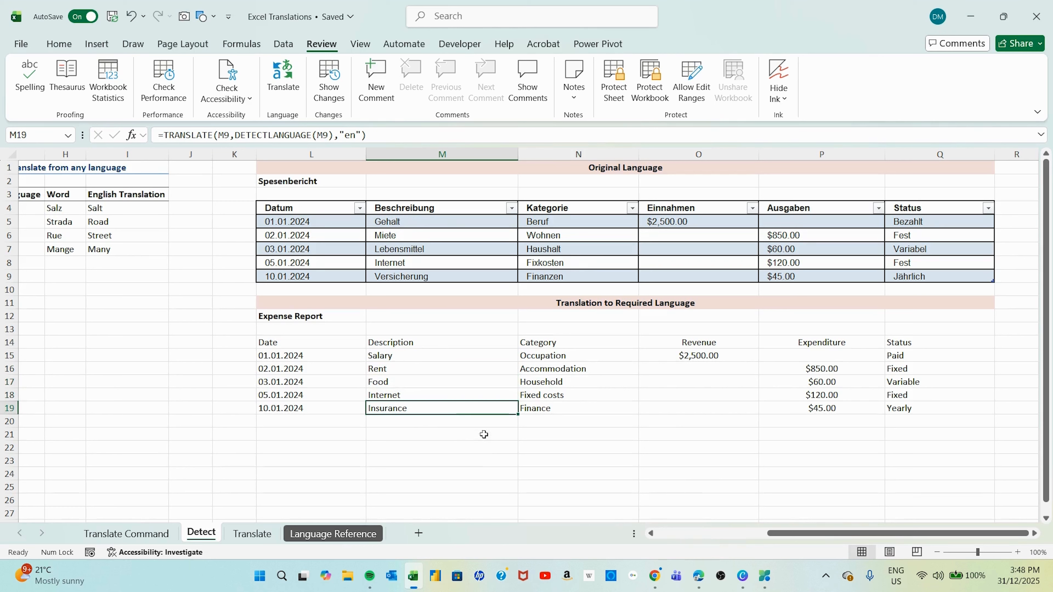
drag(572, 355, 576, 408)
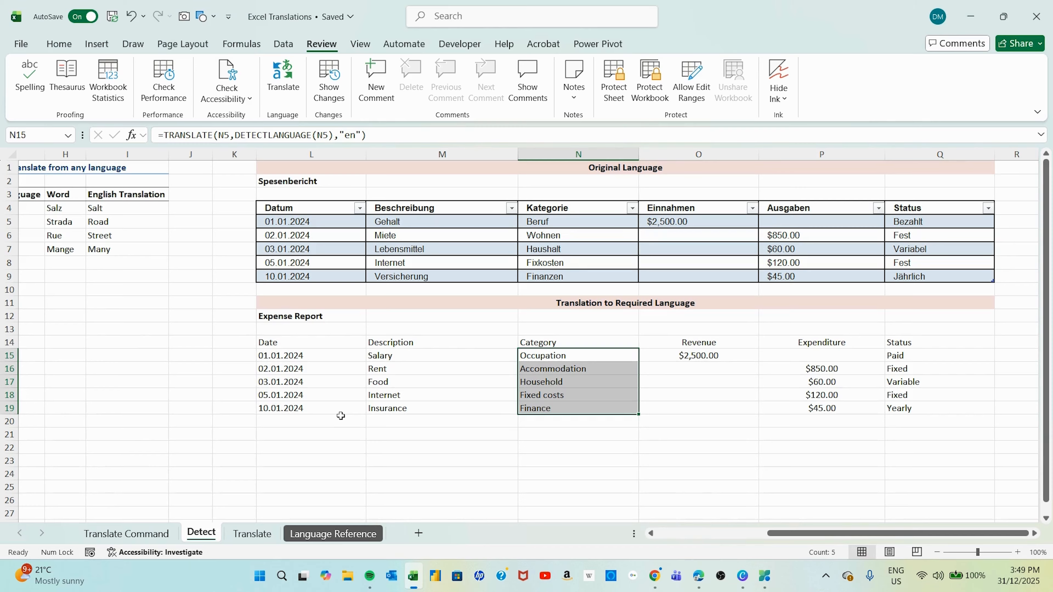
- Review how the TRANSLATE formula in L12 specifies its source and target languages directly, leaving the formula as it is
click(293, 316)
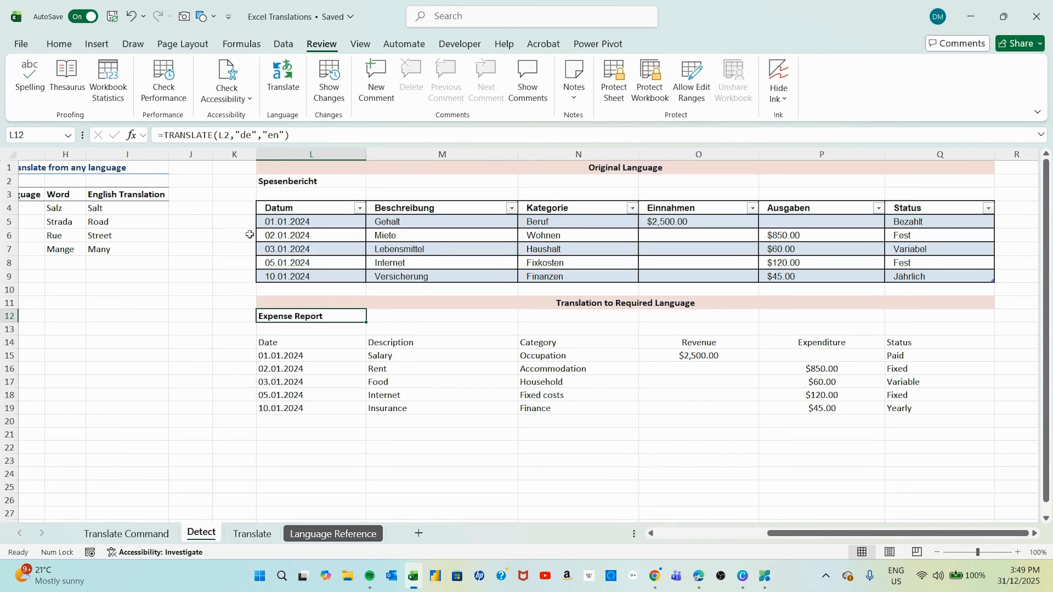
double_click(290, 315)
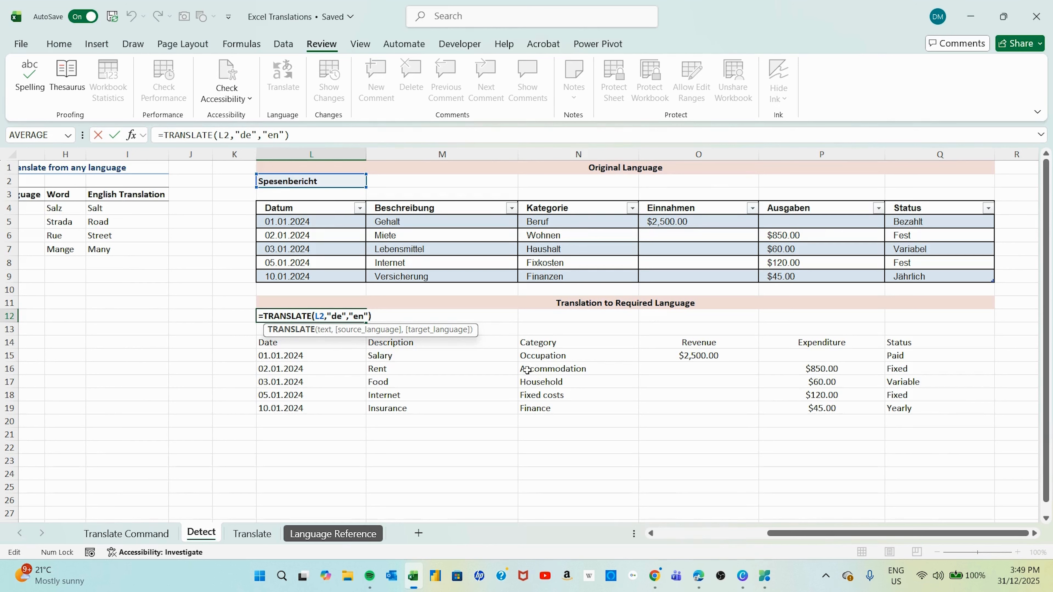
key(ctrl+Return)
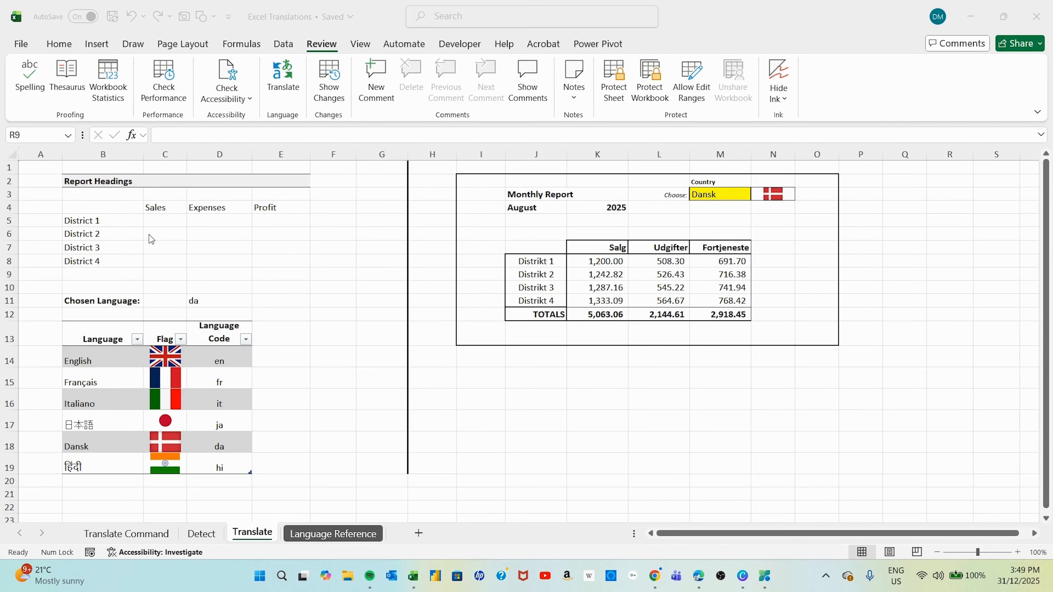
- Inspect the report headings in B4:E8 on the Translate sheet and the chosen language cell D11
click(109, 207)
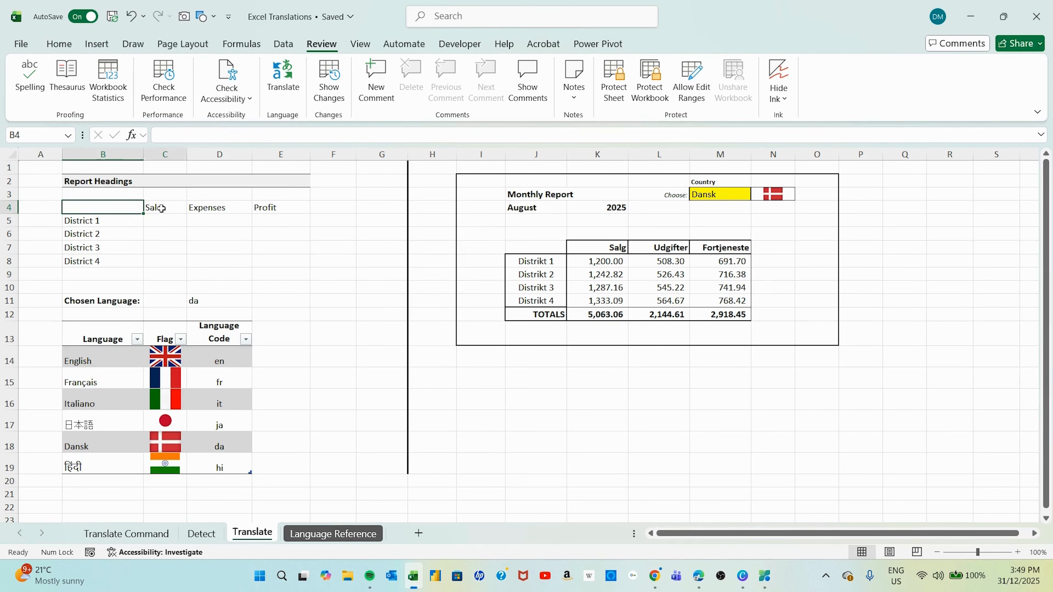
drag(161, 208, 266, 260)
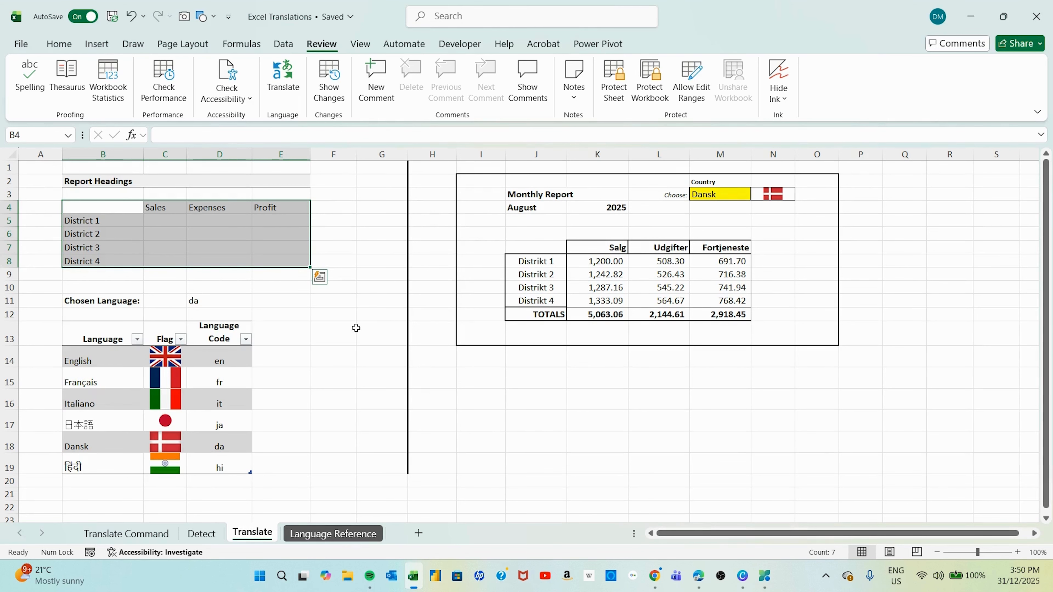
click(169, 304)
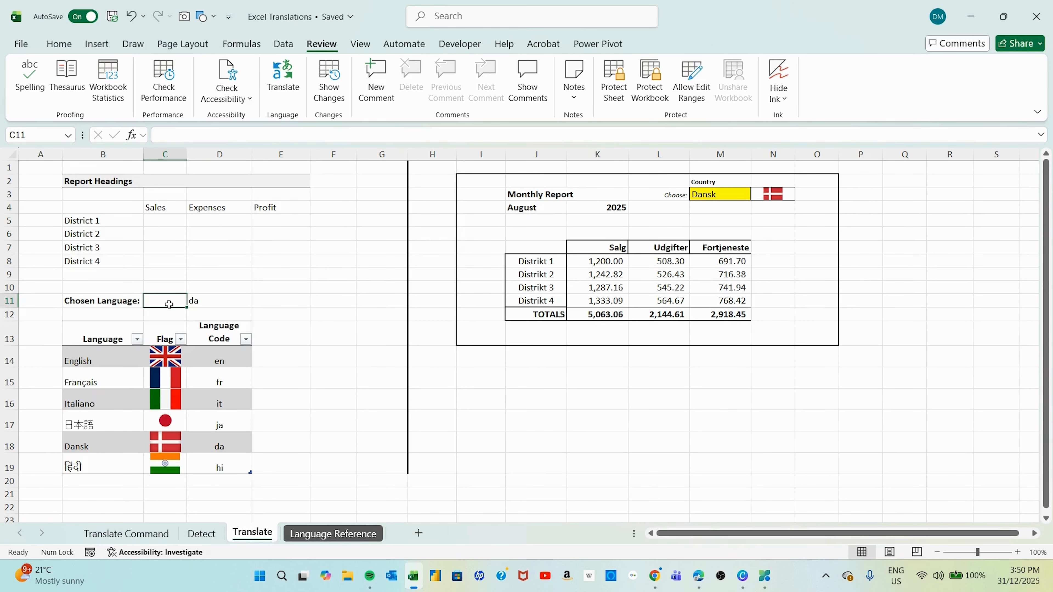
click(221, 299)
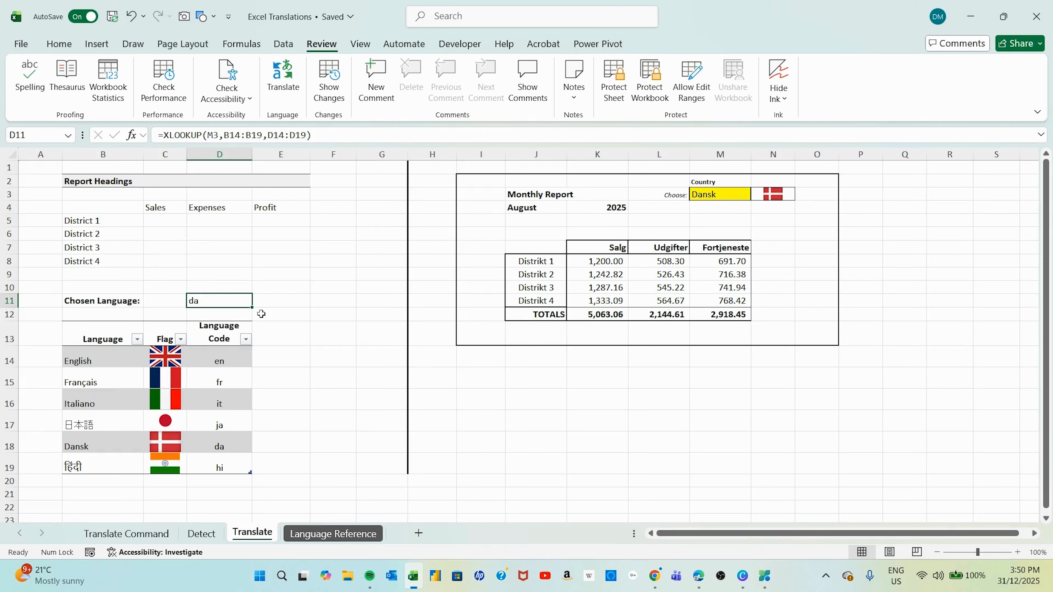
- Look through the language table's names starting at B14 and the flag pictures in C14:C19
click(90, 362)
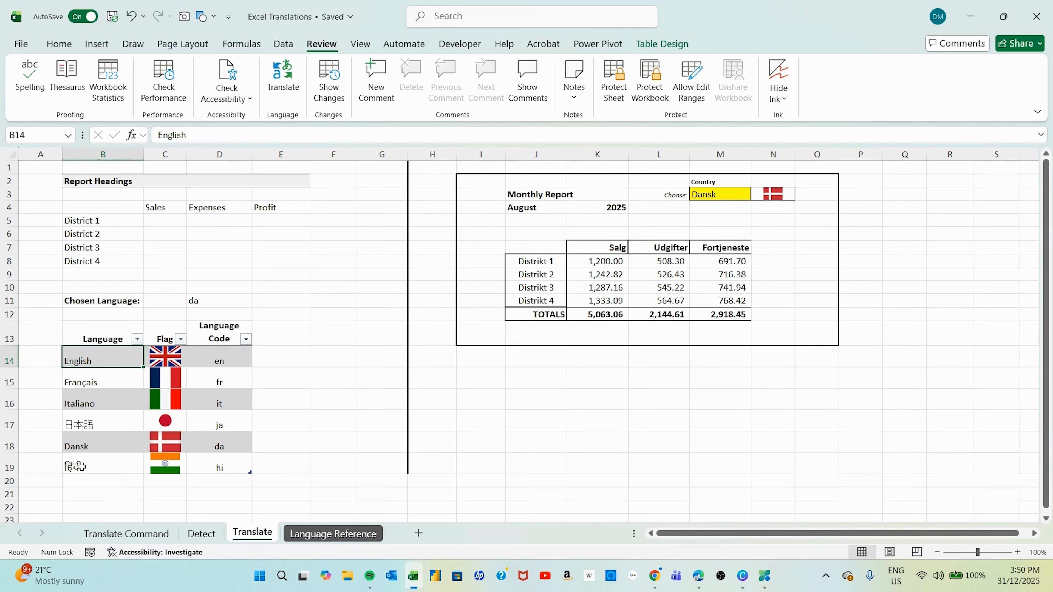
click(178, 352)
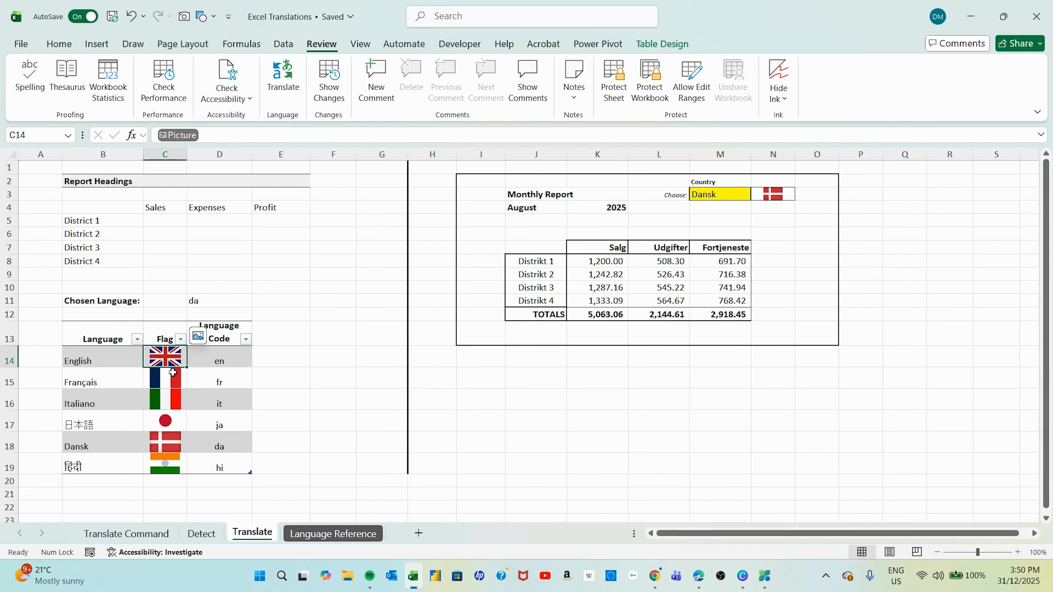
click(174, 380)
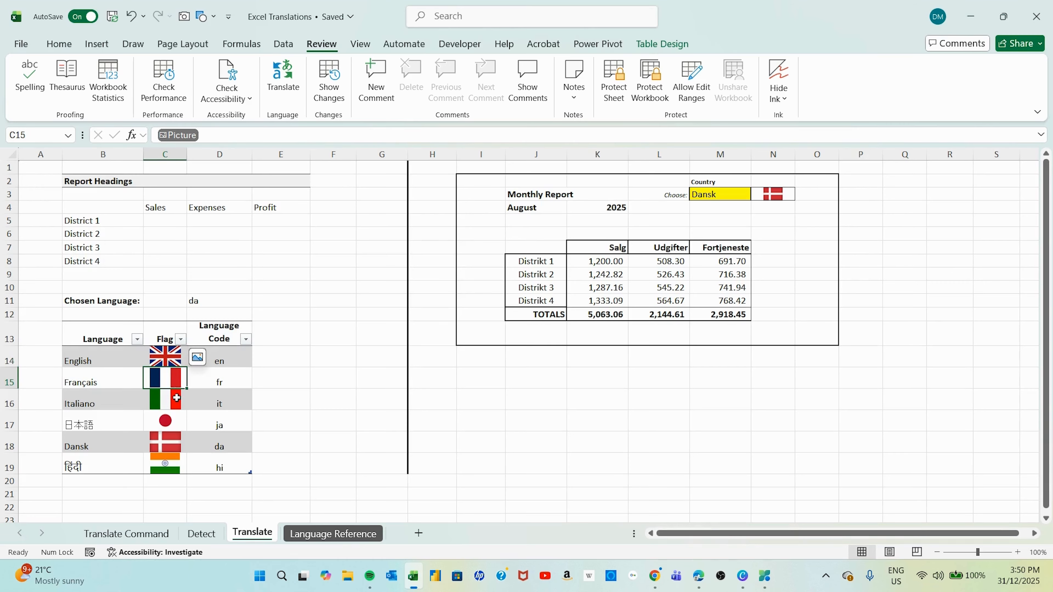
click(175, 401)
click(178, 418)
click(177, 440)
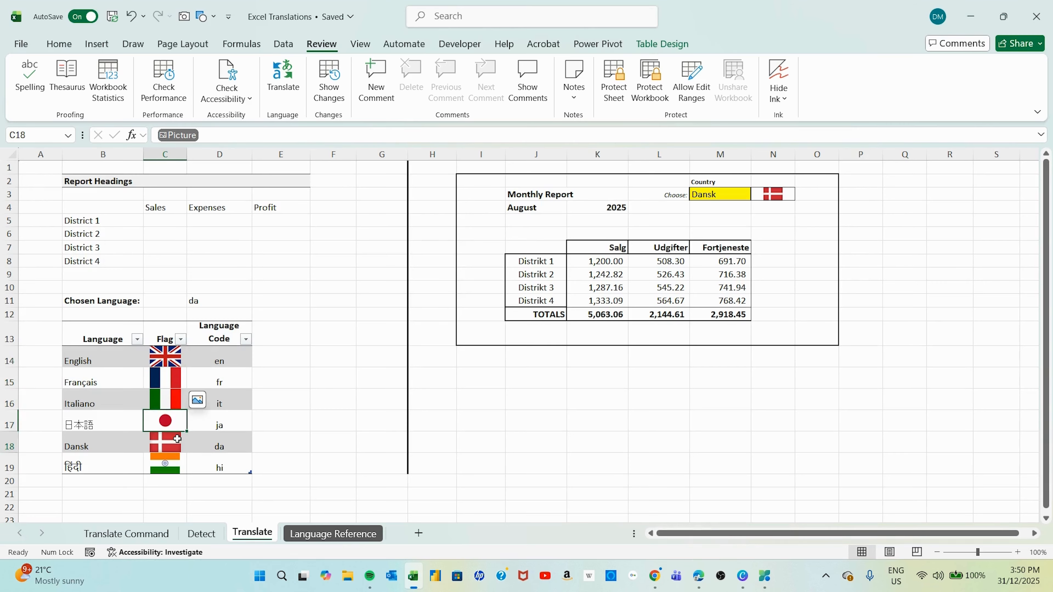
click(177, 463)
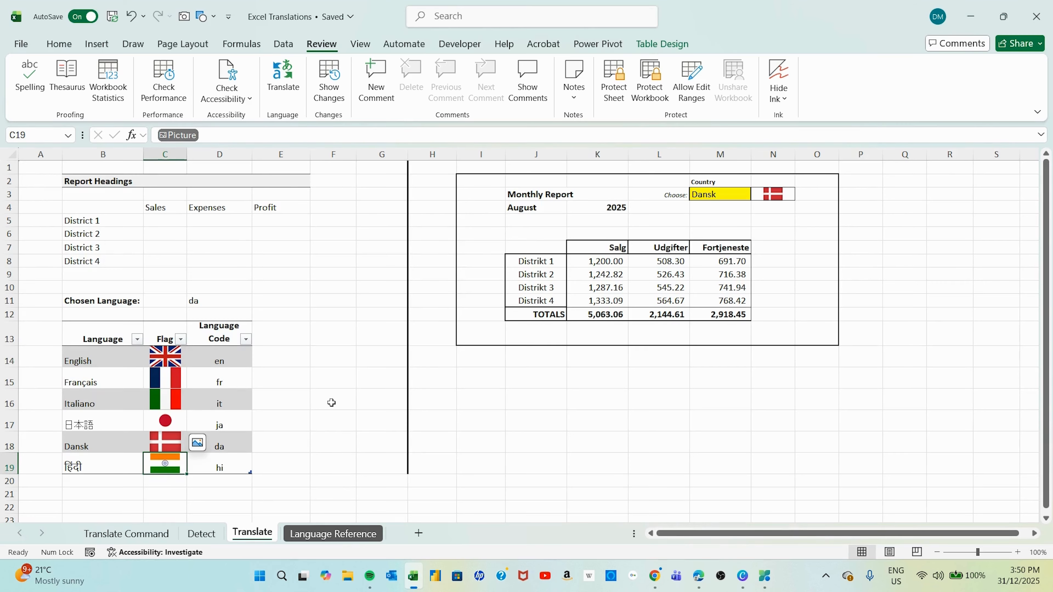
- Check the language code listed for each language in D14:D19
click(234, 360)
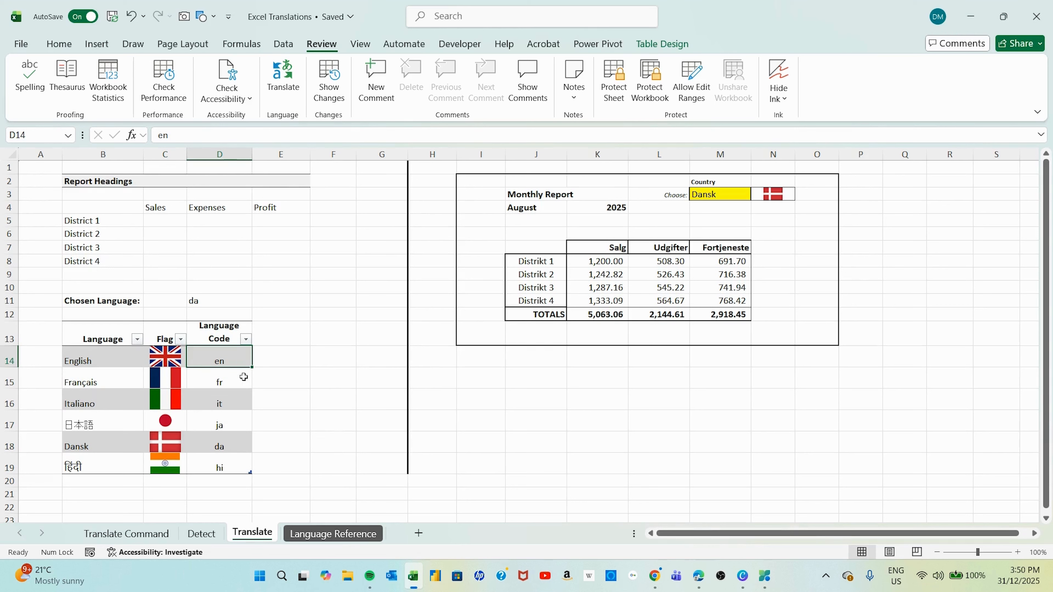
click(241, 380)
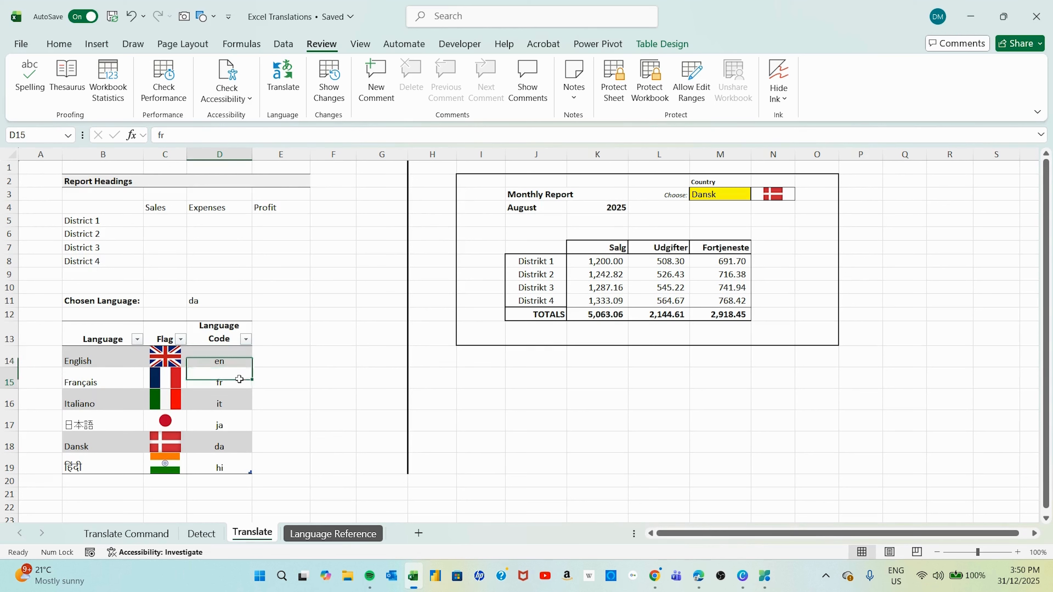
click(232, 399)
click(234, 419)
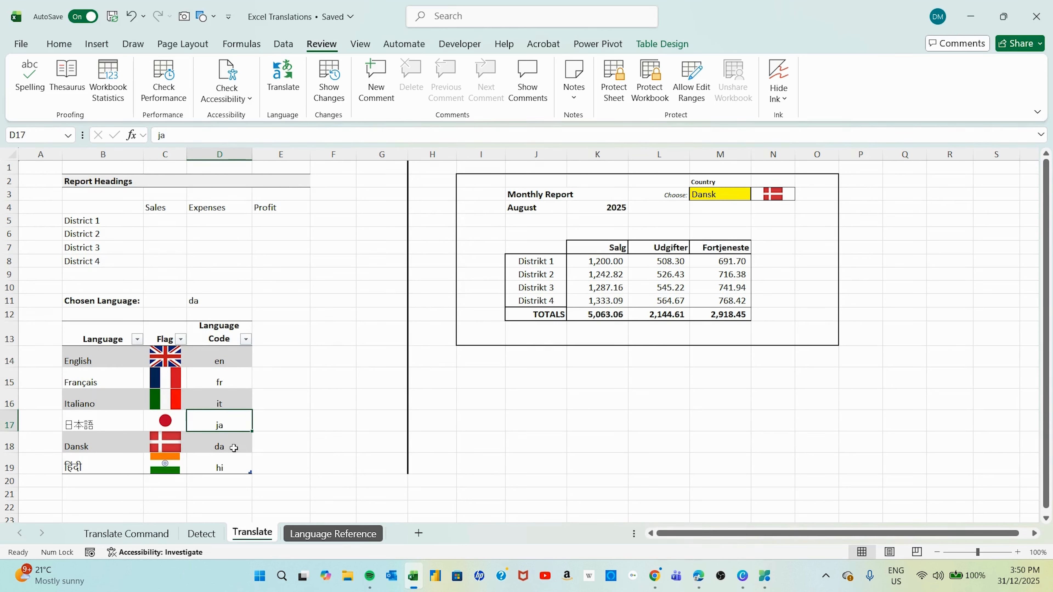
click(233, 449)
click(236, 465)
click(388, 465)
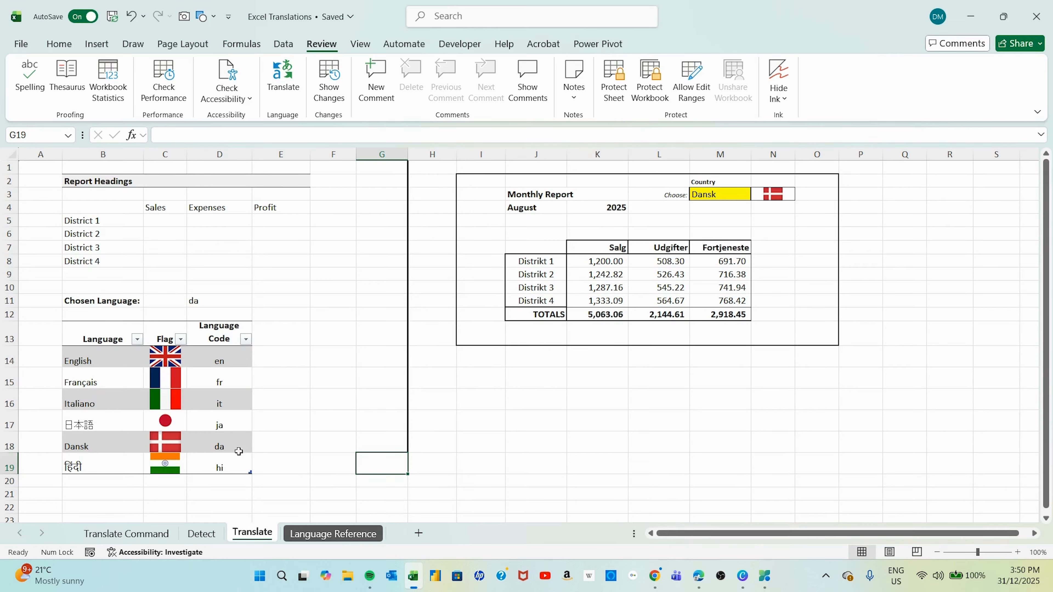
- Examine the XLOOKUP formula in D11 that retrieves the language code, and its lookup cell M3 holding the chosen country
click(217, 304)
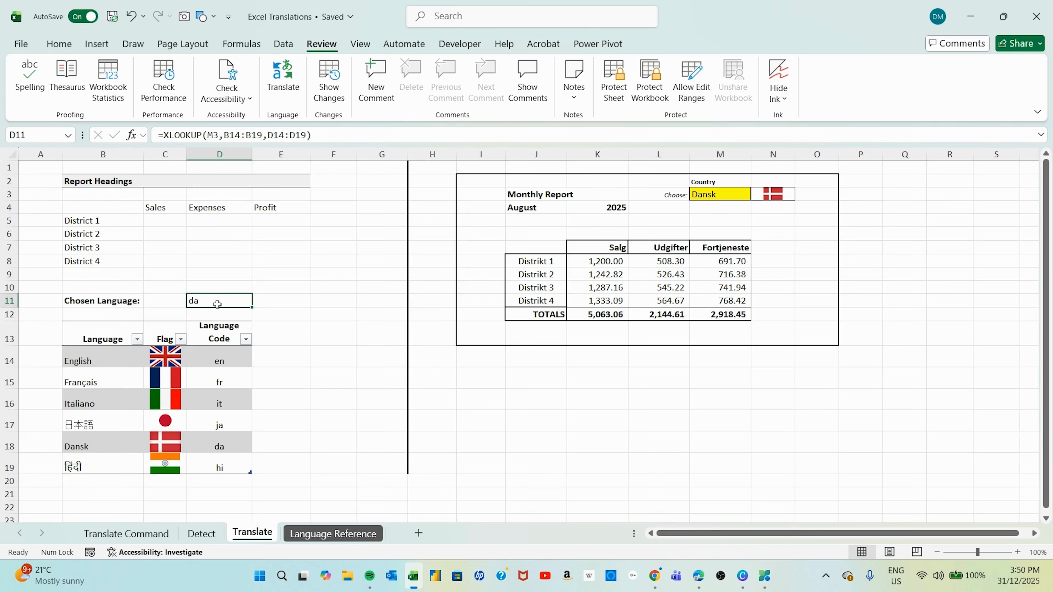
double_click(231, 302)
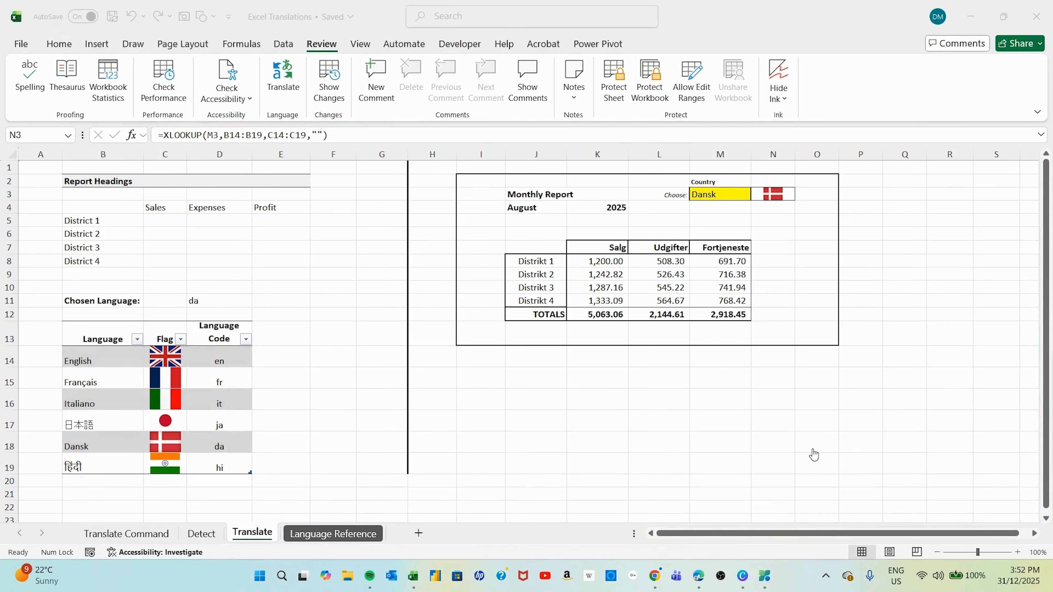
click(735, 188)
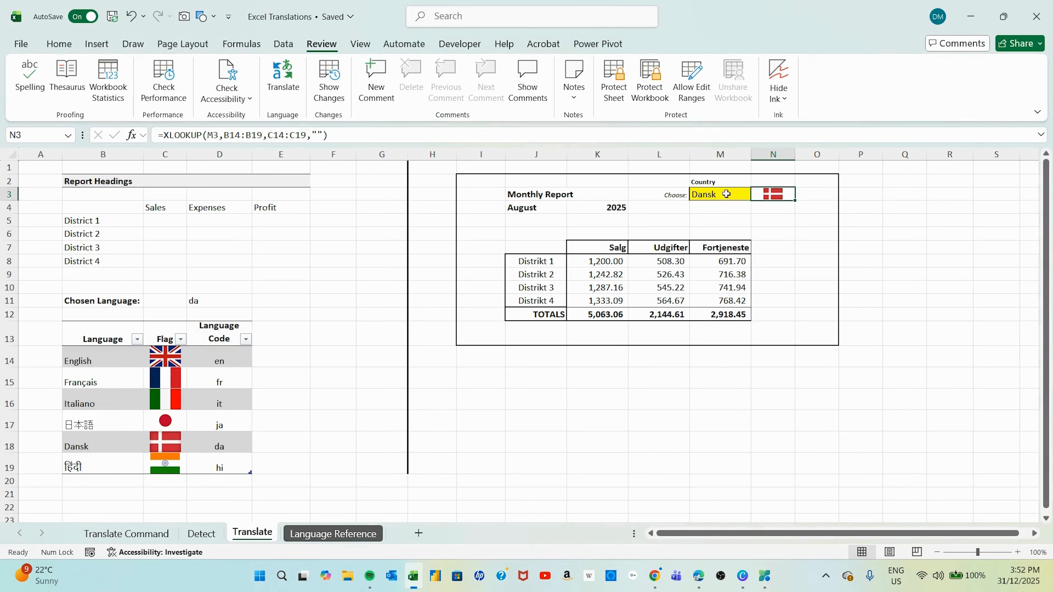
- Set the report's country selection in M3 to Italiano
click(723, 190)
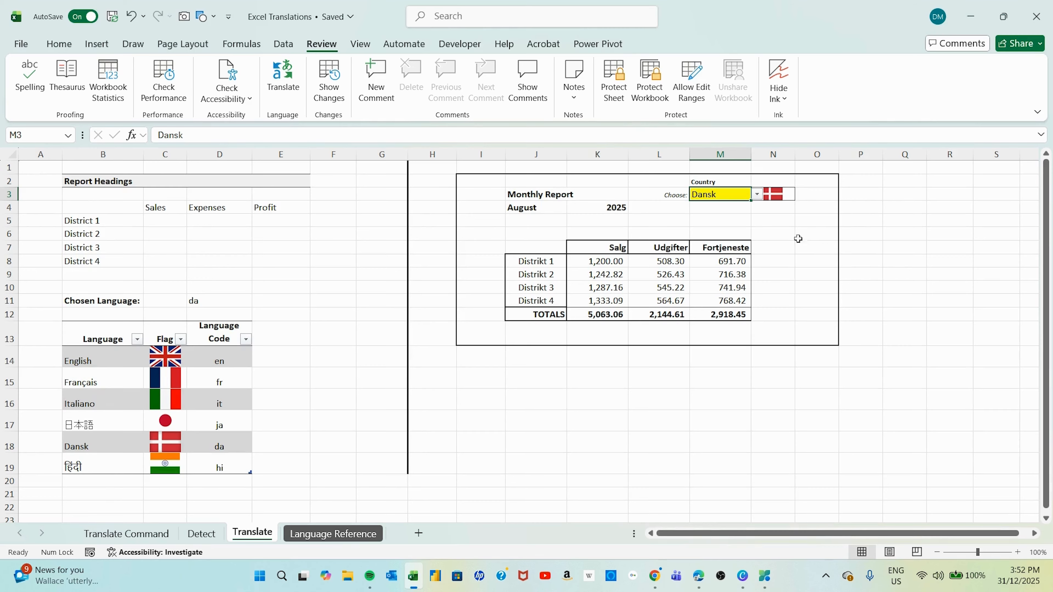
click(756, 195)
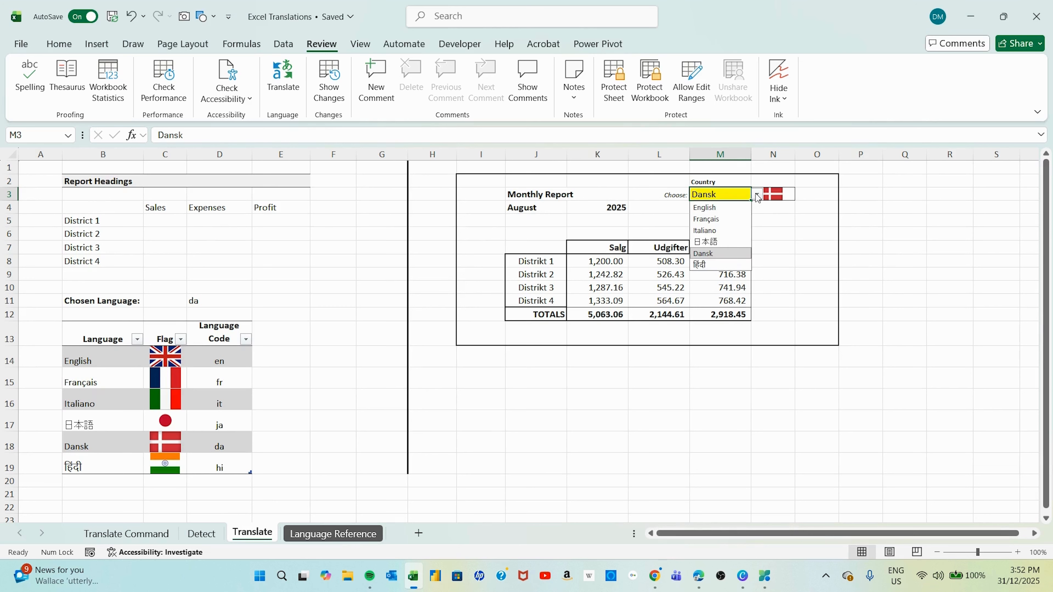
click(720, 231)
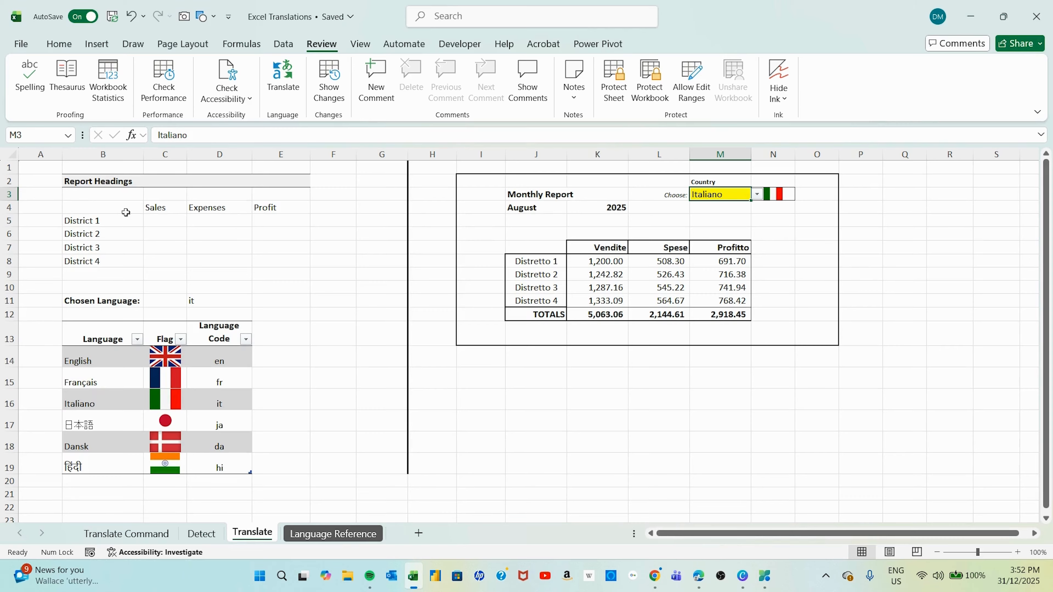
- Examine the TRANSLATE formulas behind the report headings in K7 and L7, and the language code cell D11 they reference
click(600, 248)
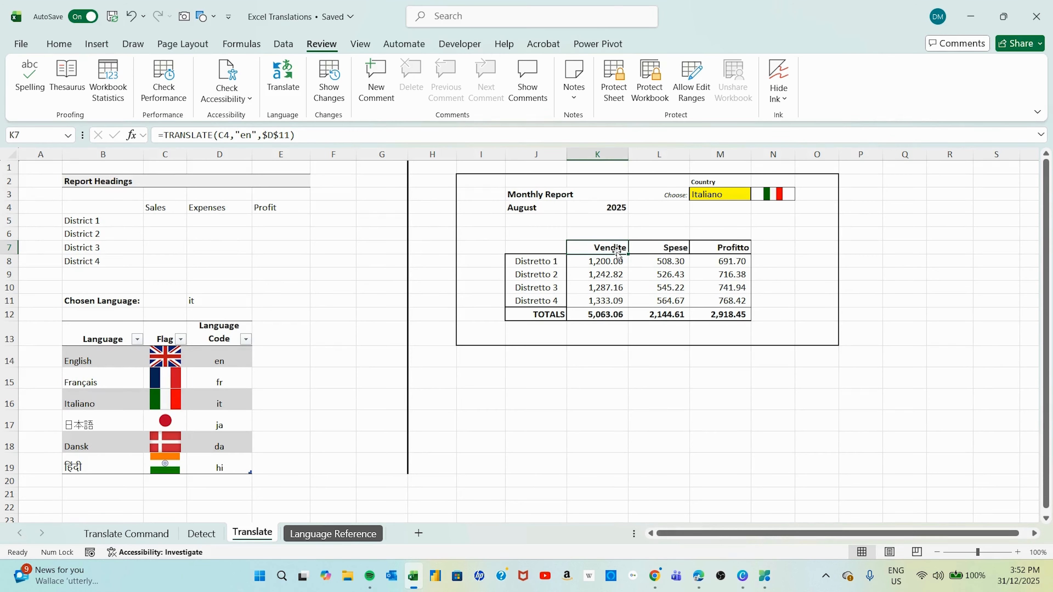
click(210, 303)
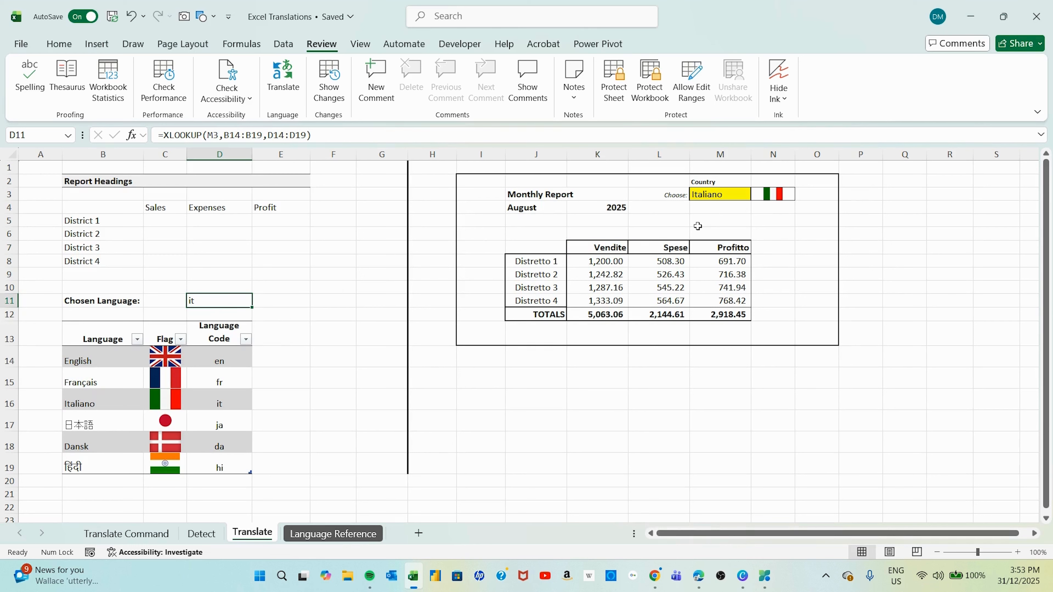
click(647, 249)
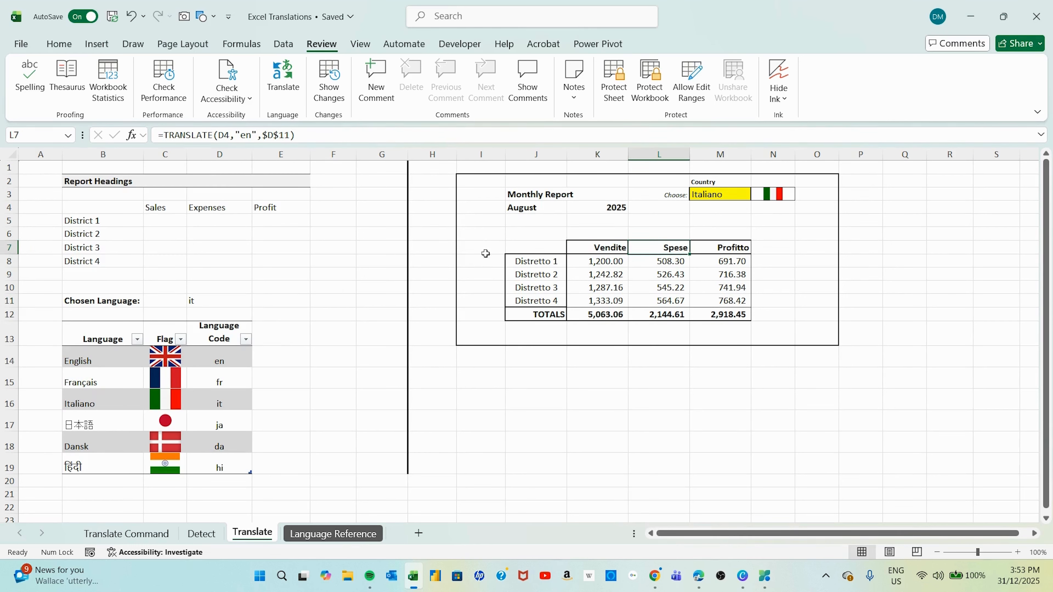
- Inspect the XLOOKUP formula in N3 that retrieves the flag, including its highlighted lookup and return ranges
click(790, 224)
key(Up)
key(Up)
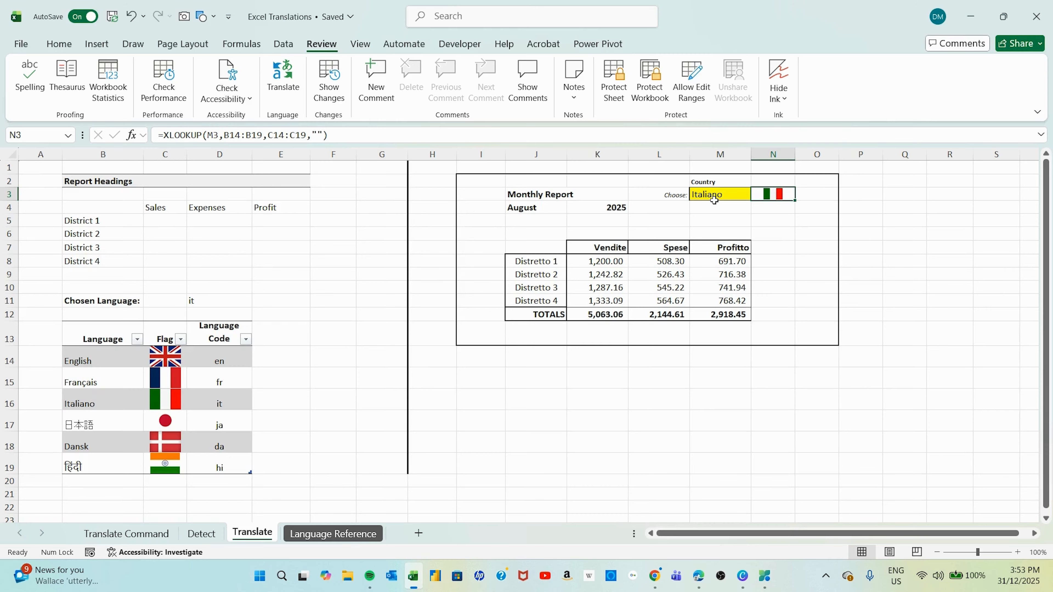
double_click(783, 193)
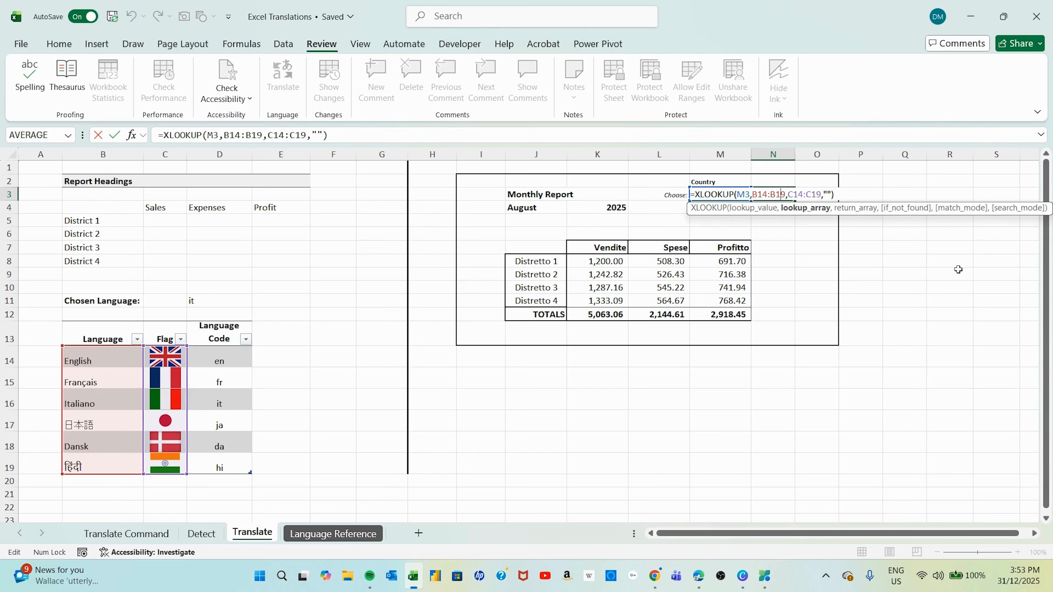
key(ctrl+Return)
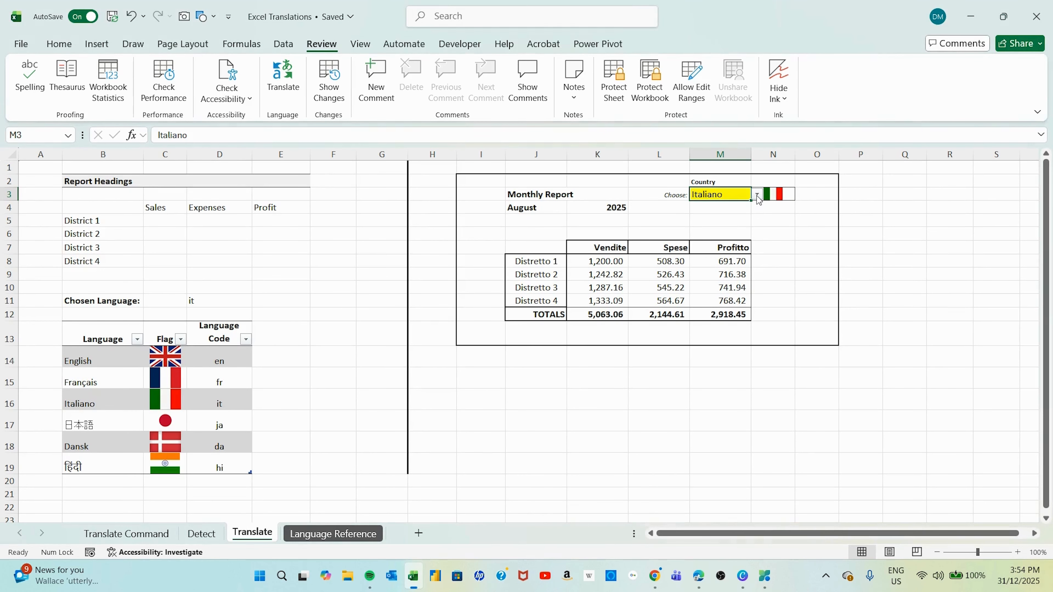
- Switch the report's country selection in M3 to हिंदी and back to Italiano
click(757, 197)
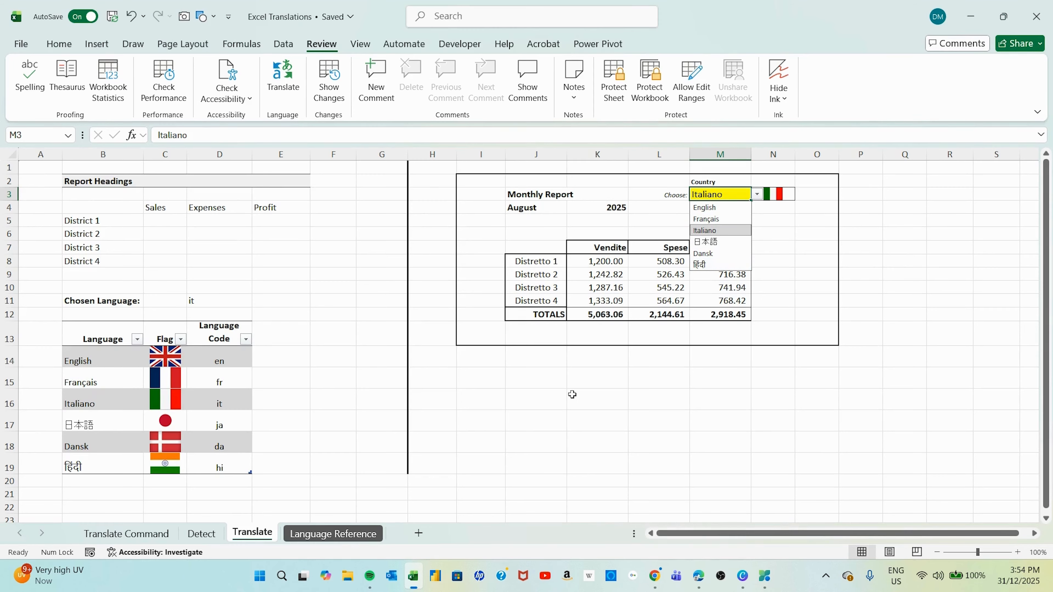
click(587, 397)
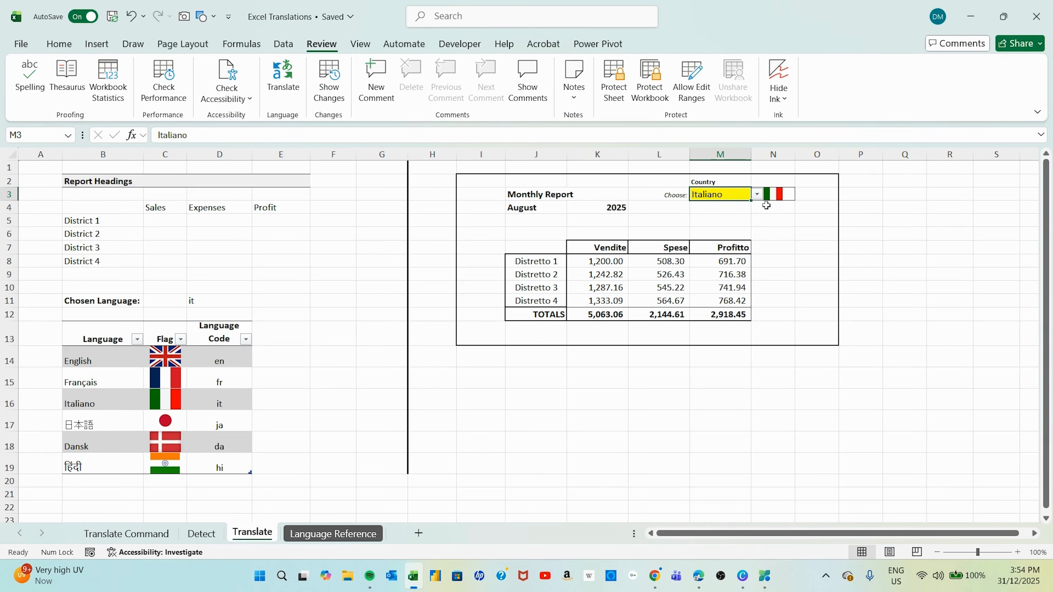
click(757, 195)
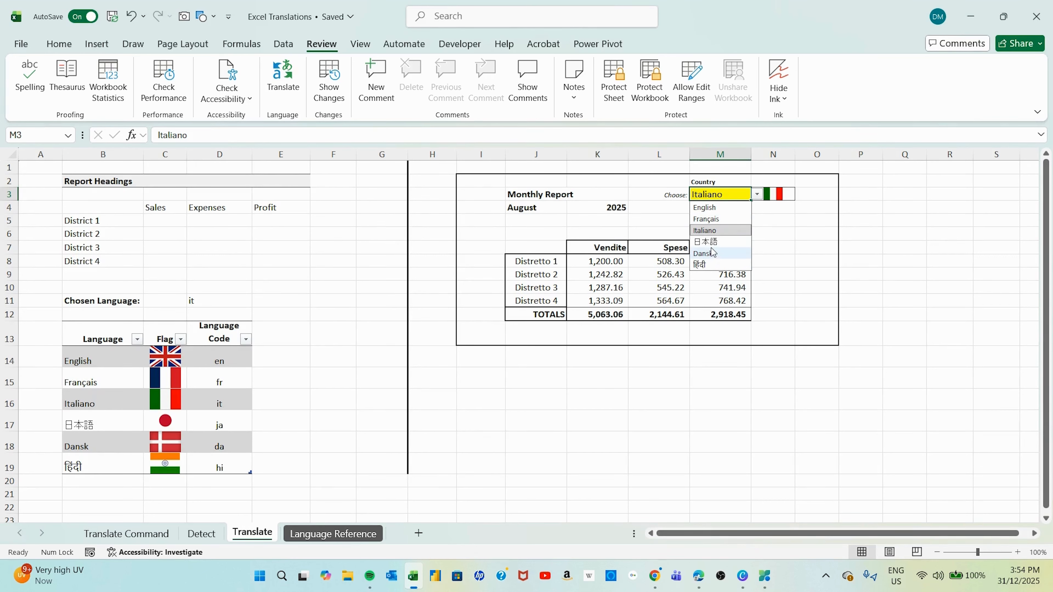
click(705, 265)
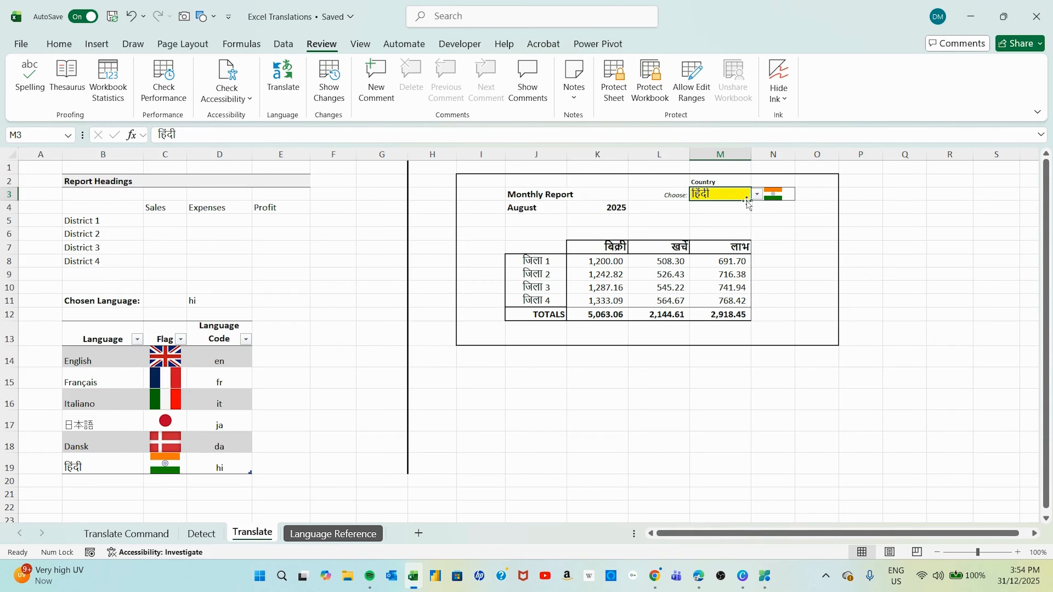
click(757, 194)
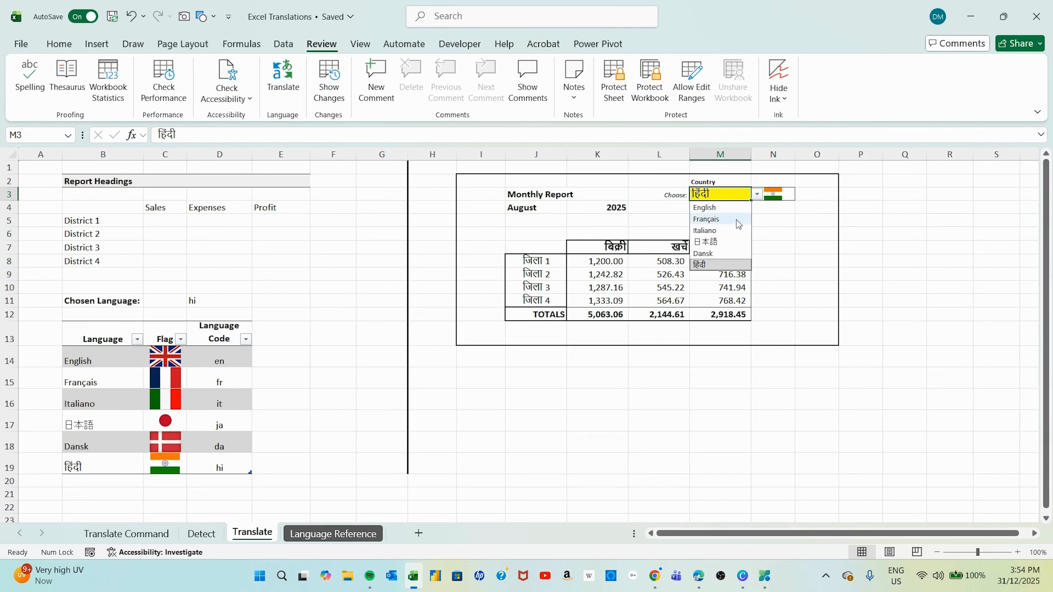
click(726, 230)
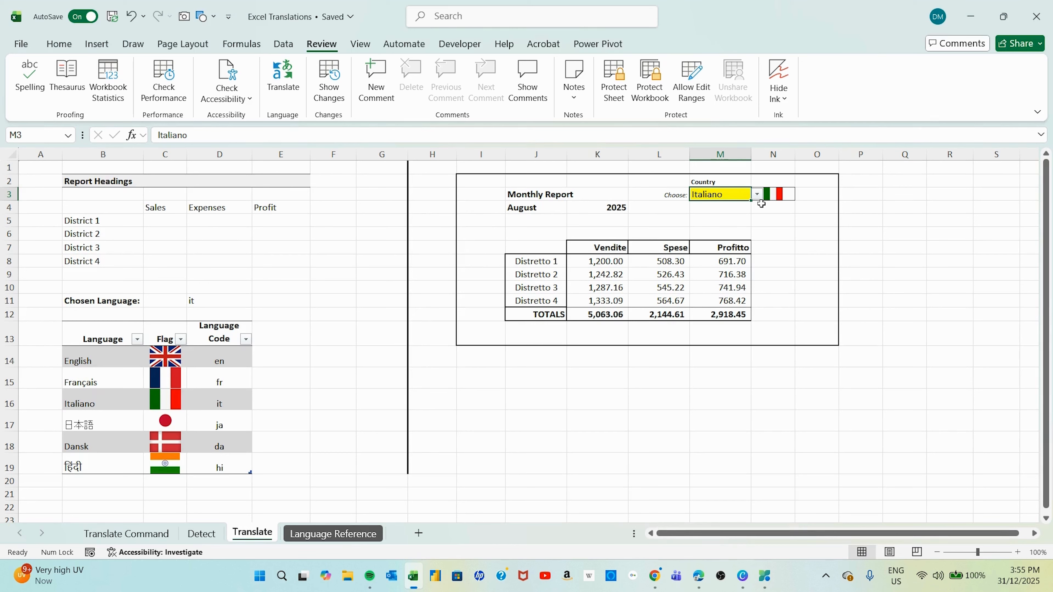
- Set the report's country selection in M3 to English
click(759, 196)
click(733, 208)
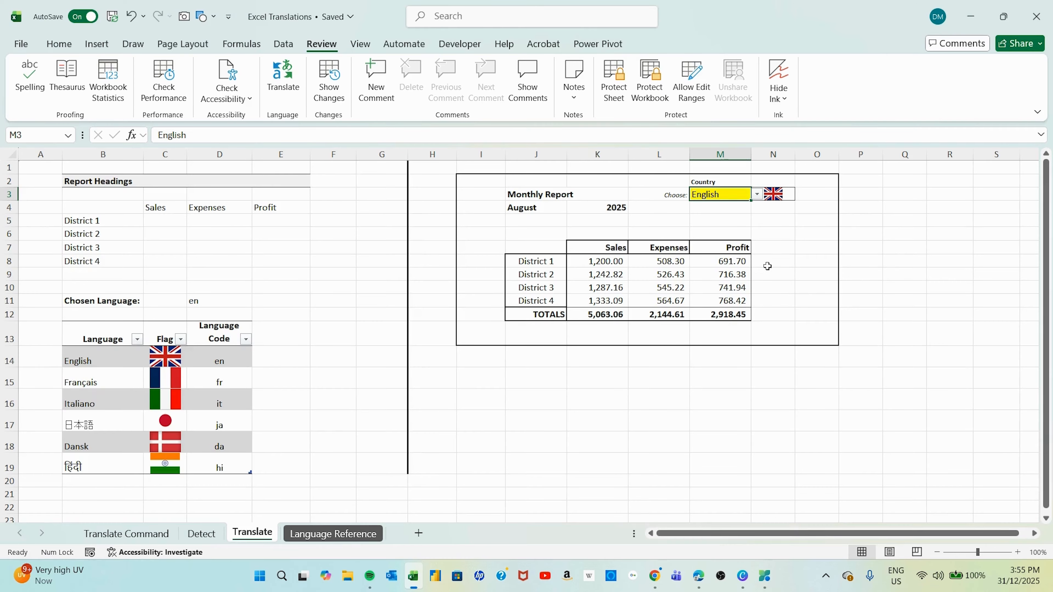
click(478, 384)
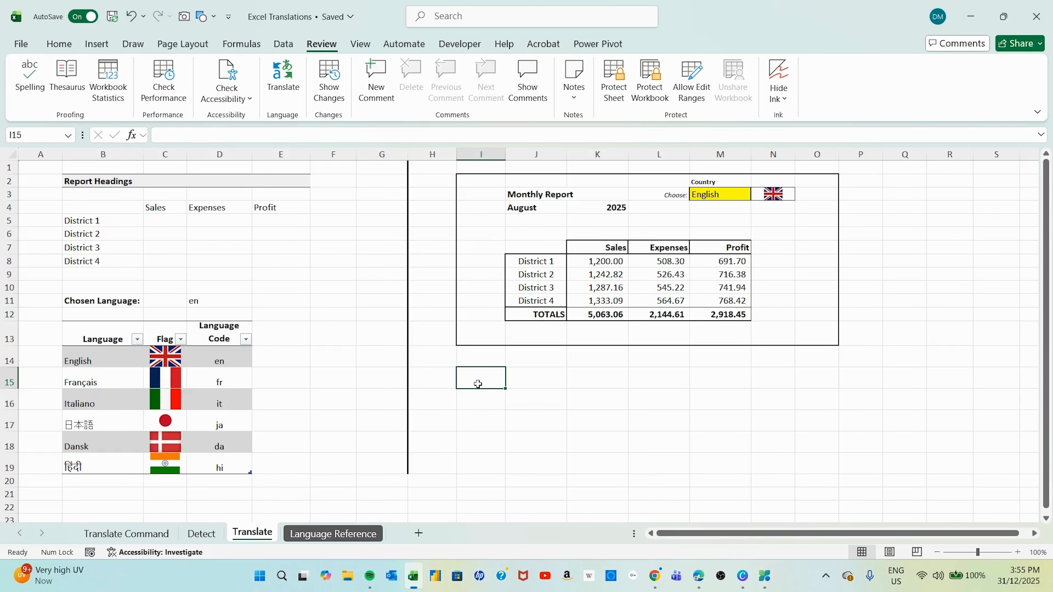
- On the Translate Command sheet, run the Translate command on the word Maandelijks in I4
click(146, 540)
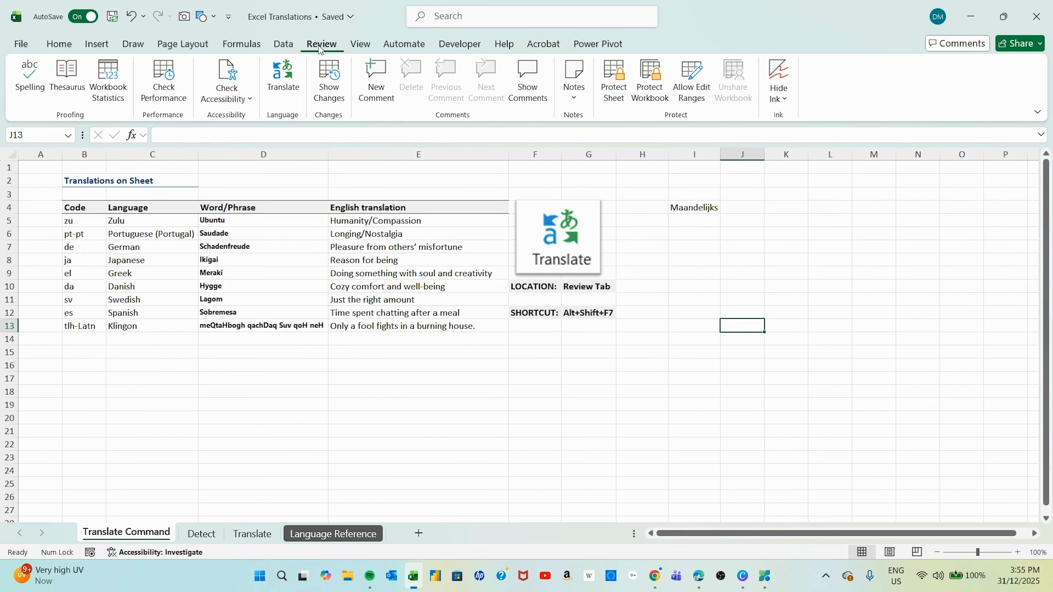
click(707, 208)
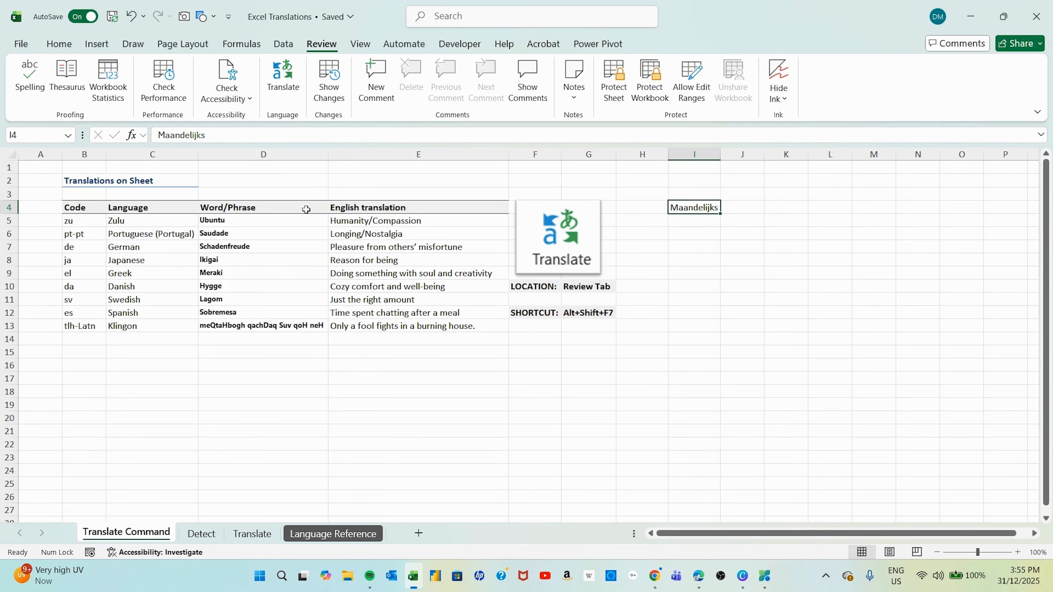
click(283, 77)
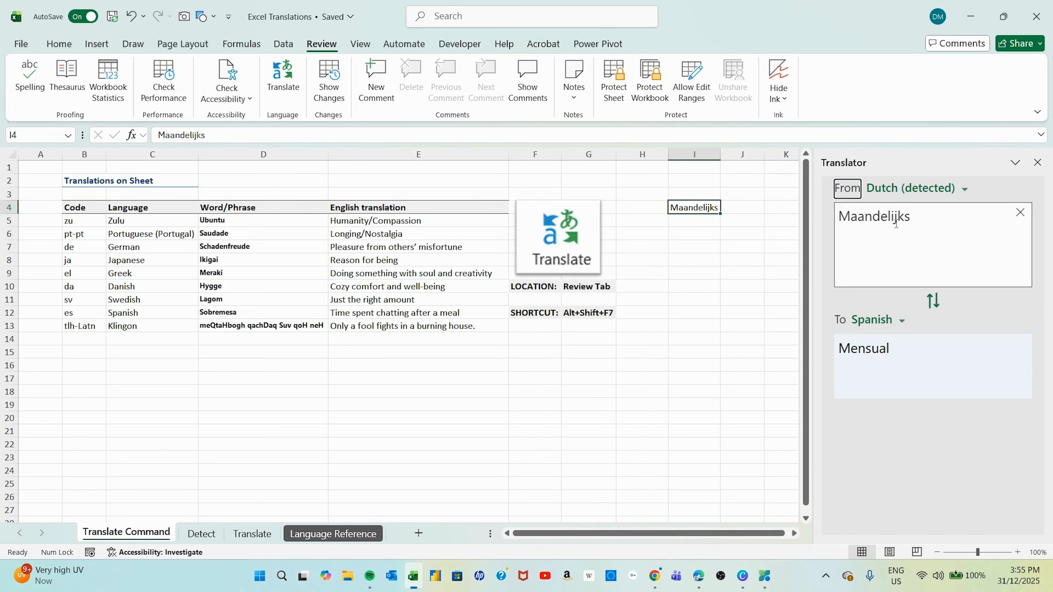
- Change the Translator's target language for Maandelijks to Albanian
click(902, 321)
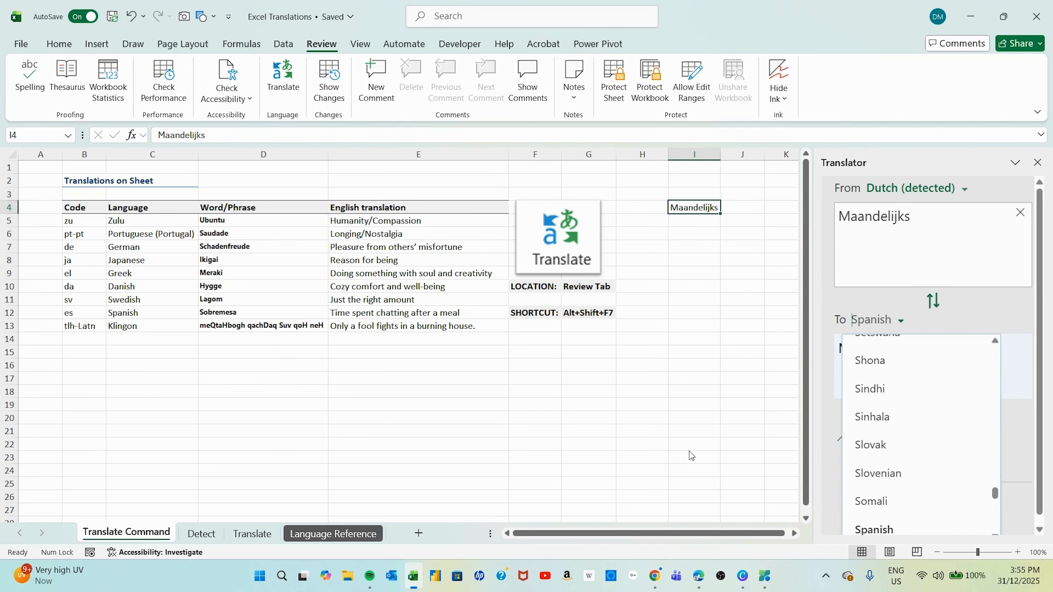
scroll(904, 373, up, 10)
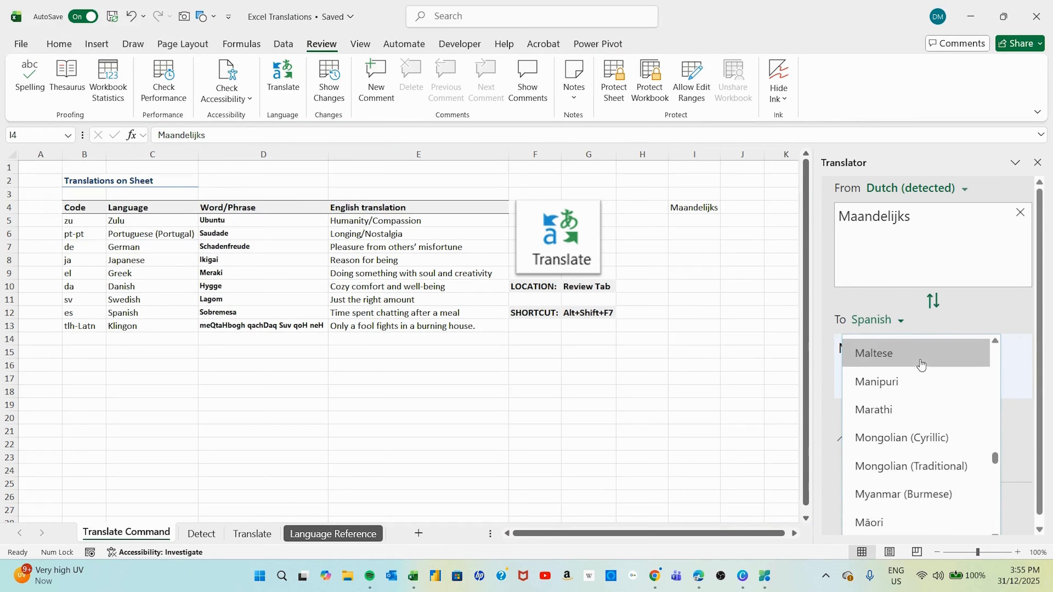
scroll(903, 361, up, 15)
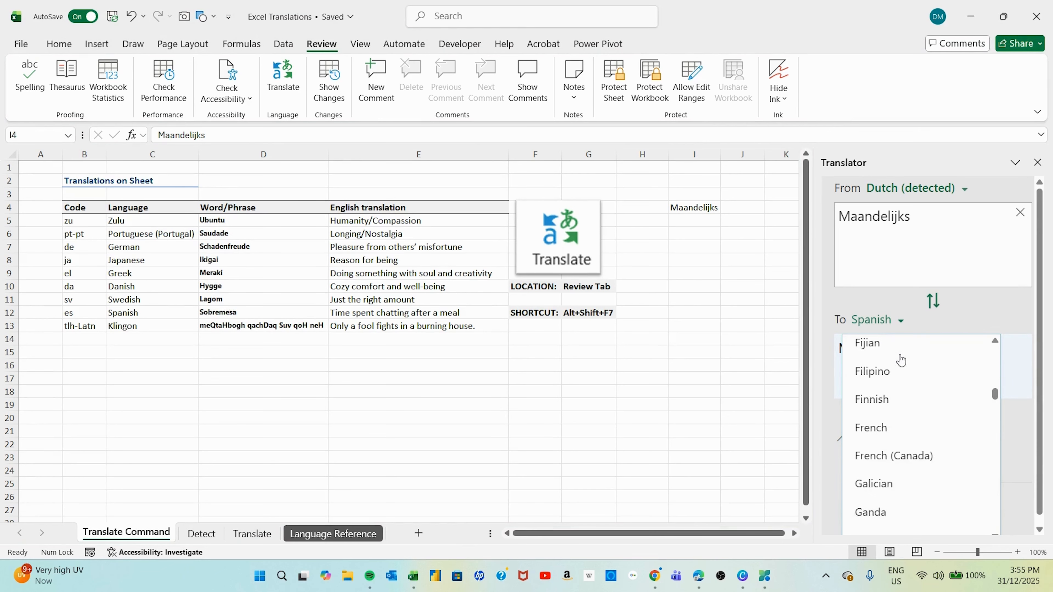
scroll(903, 365, up, 10)
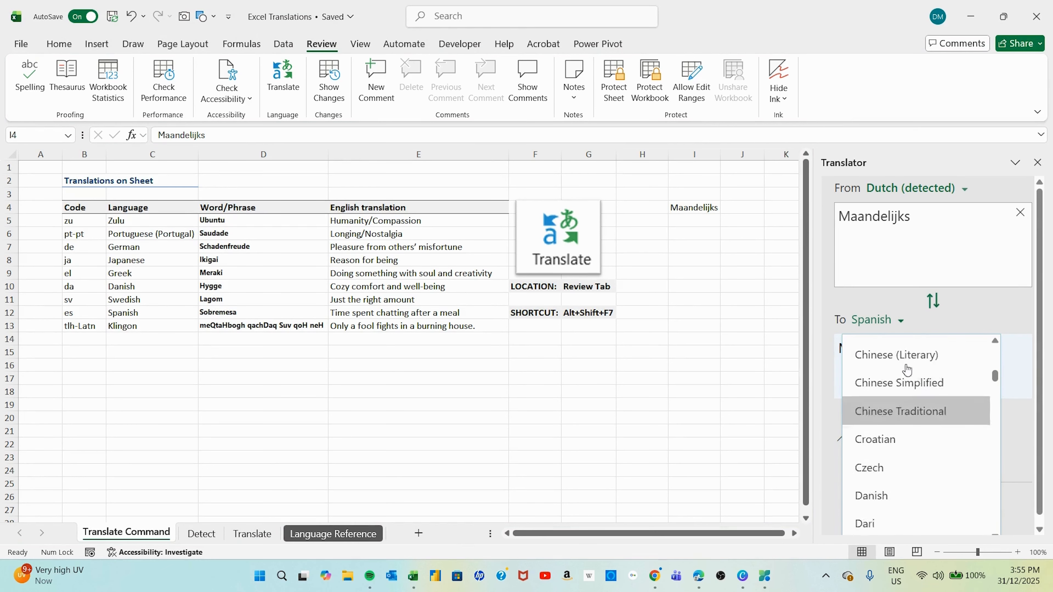
scroll(914, 376, up, 3)
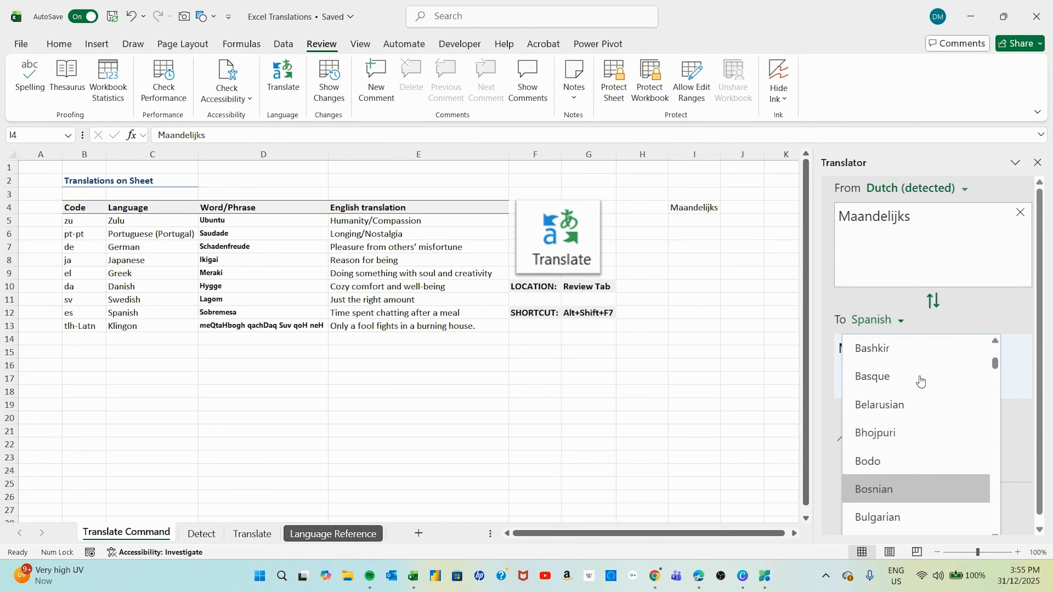
scroll(921, 381, up, 5)
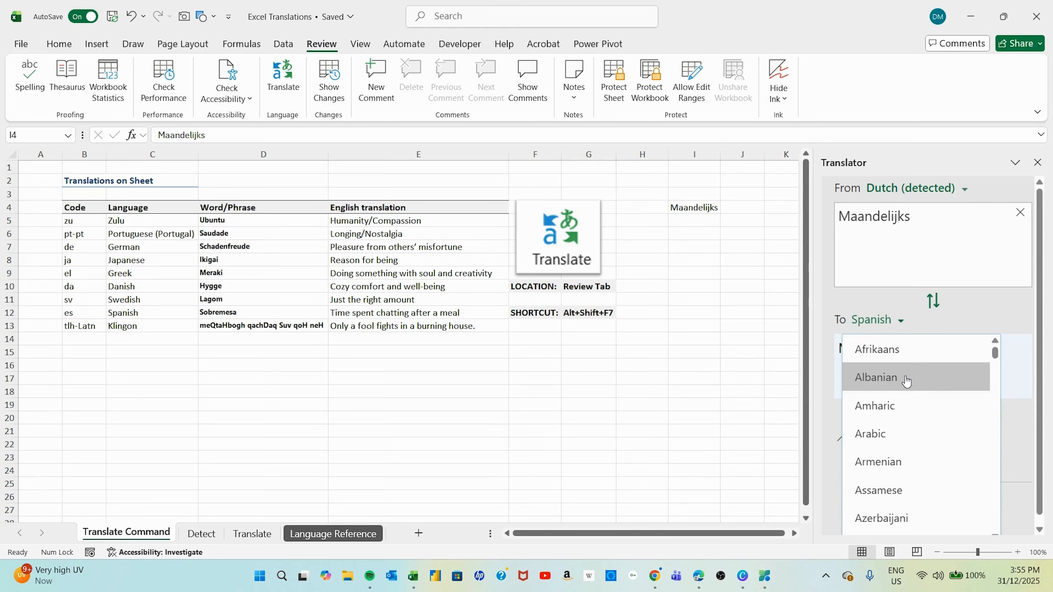
click(877, 377)
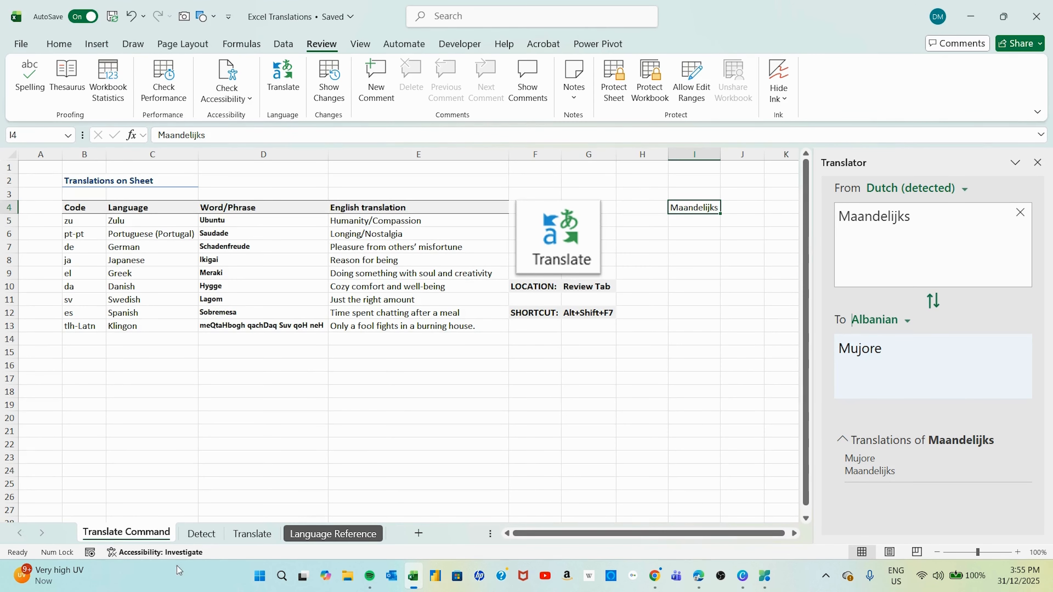
- On the Detect sheet, review the arguments of the TRANSLATE formula in L12
click(208, 535)
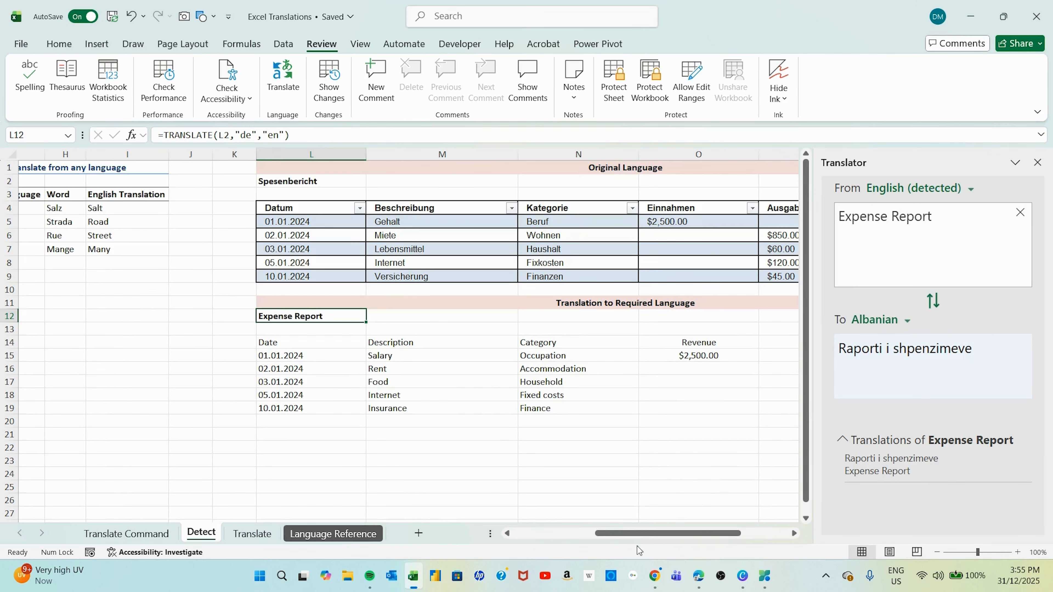
drag(621, 540, 478, 554)
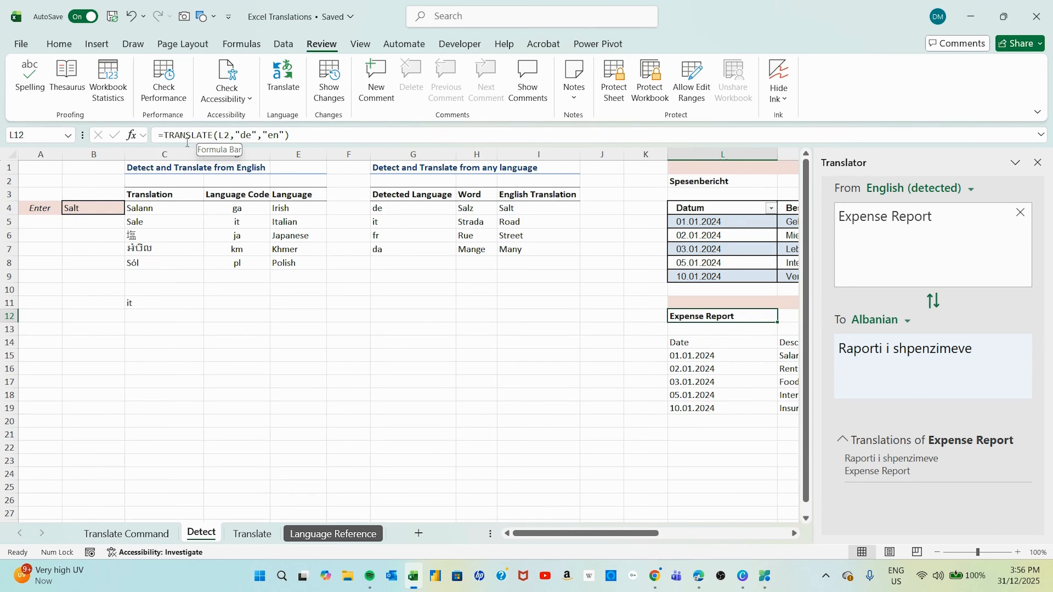
click(211, 136)
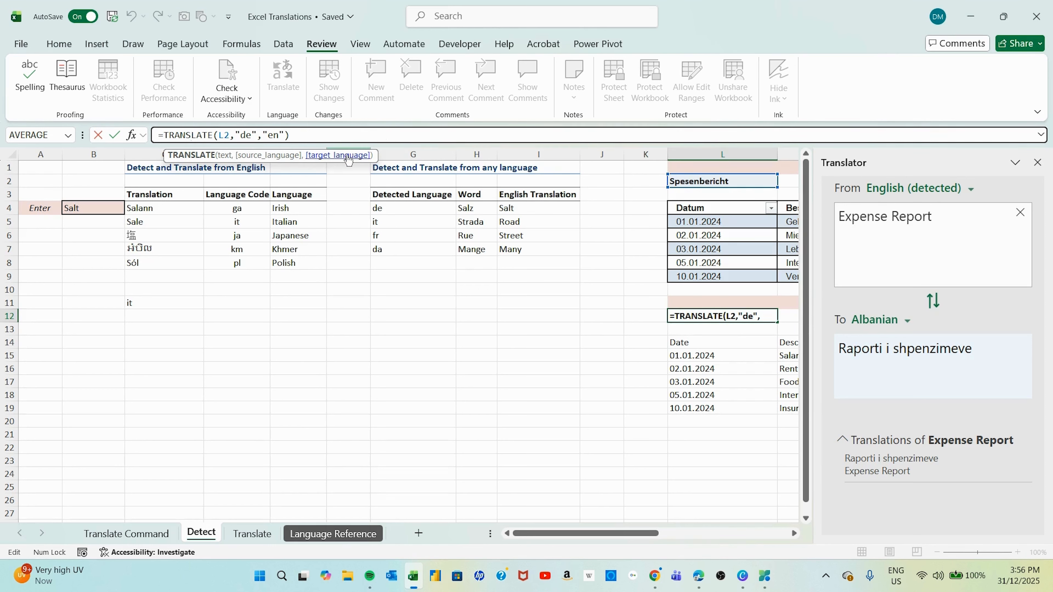
key(ctrl+Return)
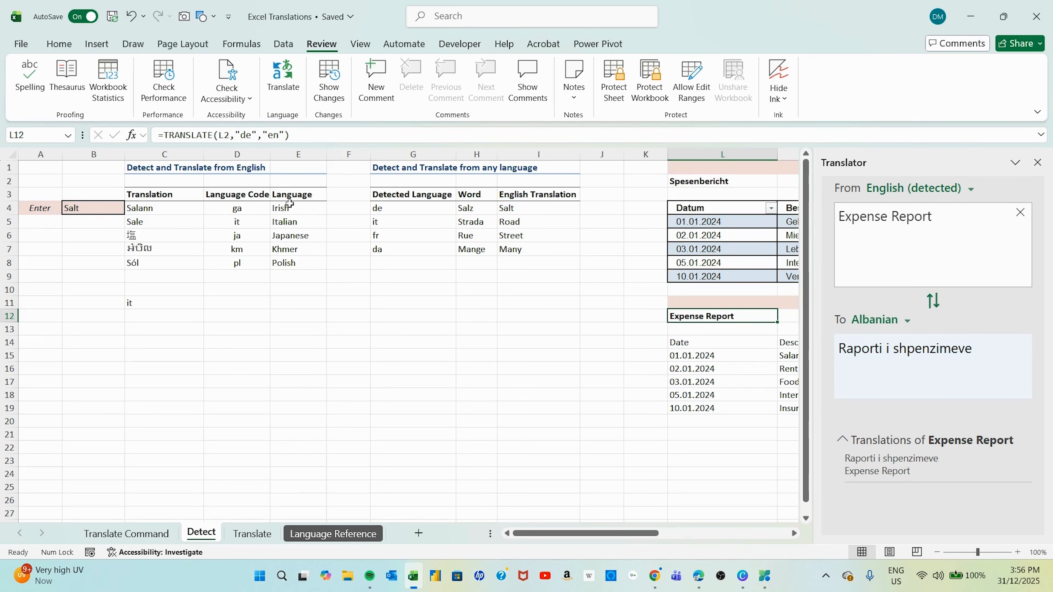
- Review the language code in D4, the XLOOKUP formula in E4 and the DETECTLANGUAGE formulas in G4 and C11
click(238, 207)
click(322, 206)
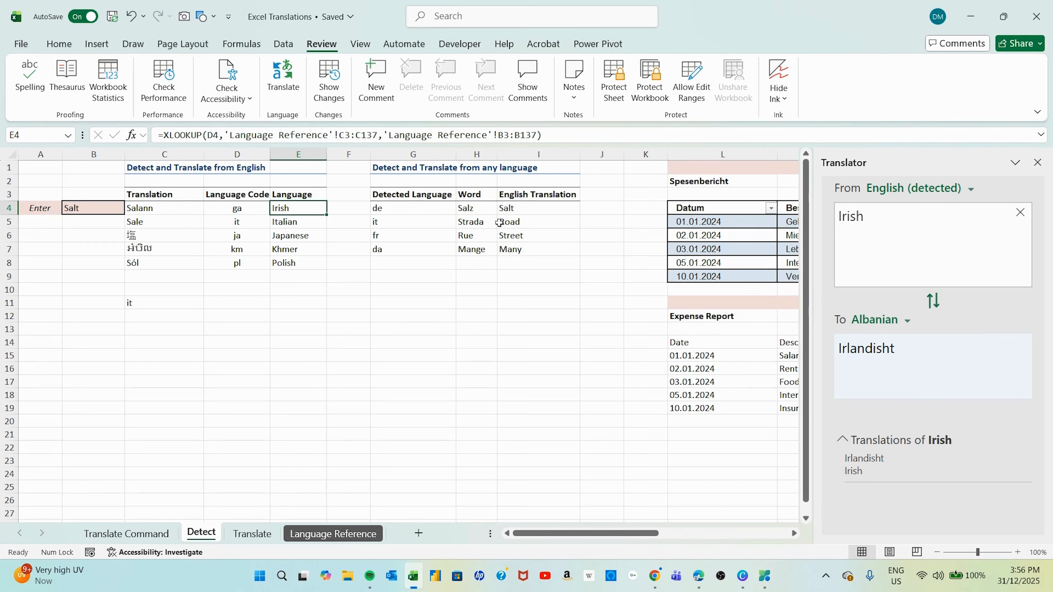
click(472, 209)
click(433, 213)
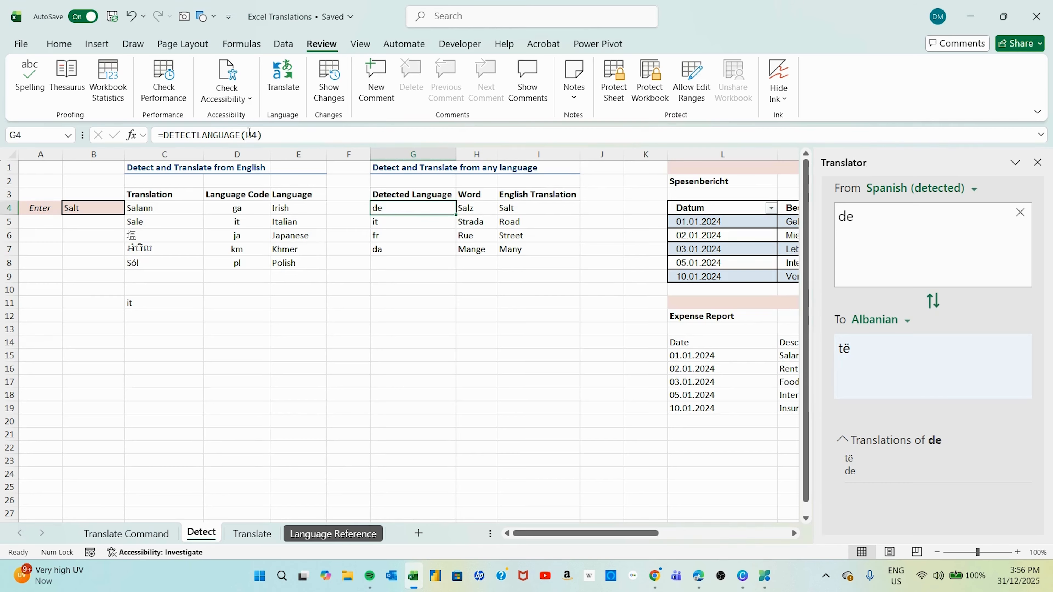
click(216, 137)
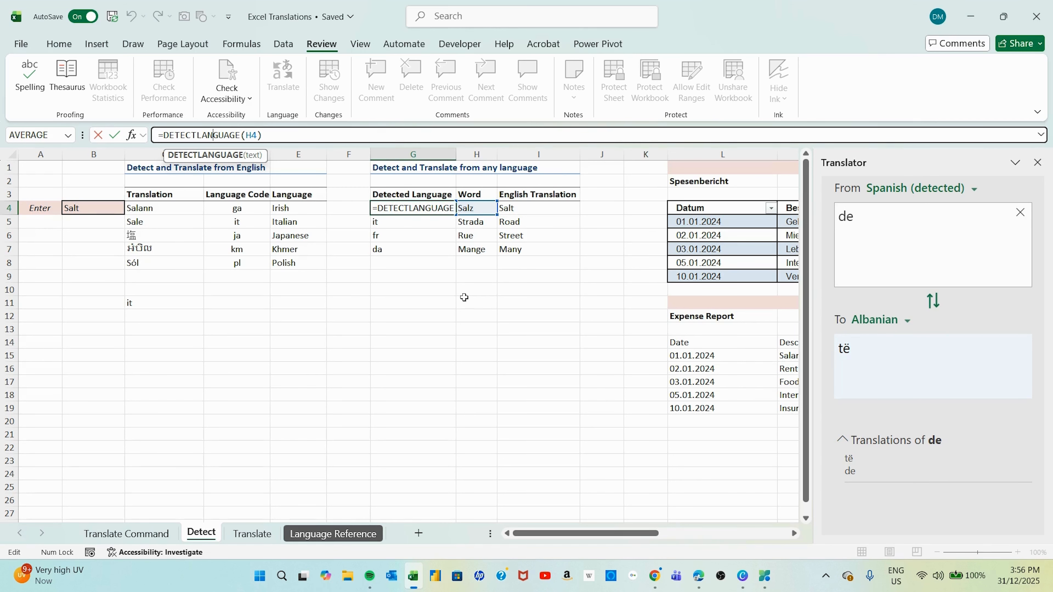
key(Return)
click(170, 303)
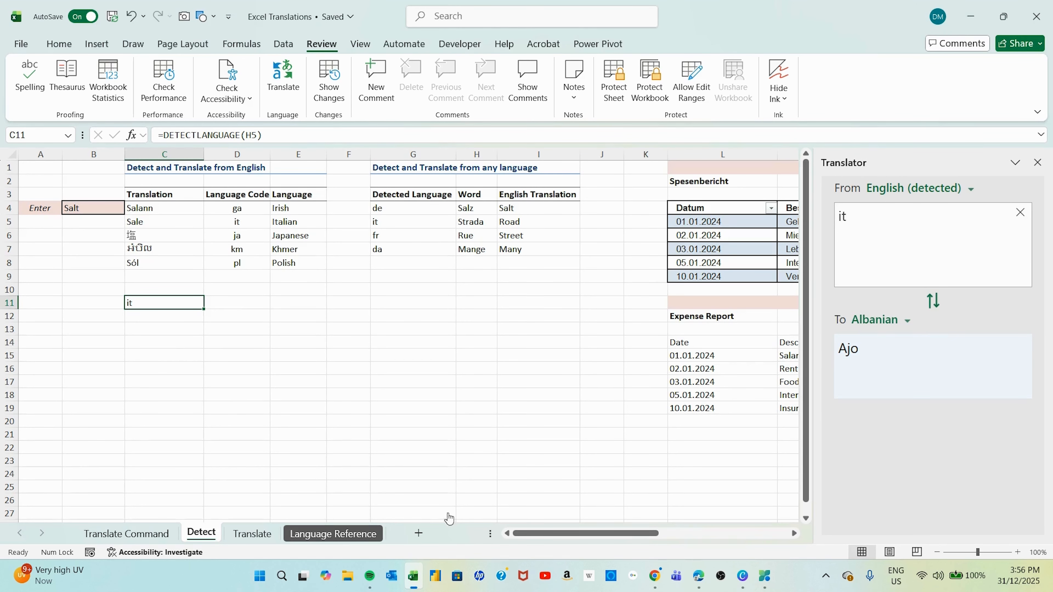
- Close the Translator pane and review the original German expense report and its translation on the Detect sheet
drag(542, 534, 639, 534)
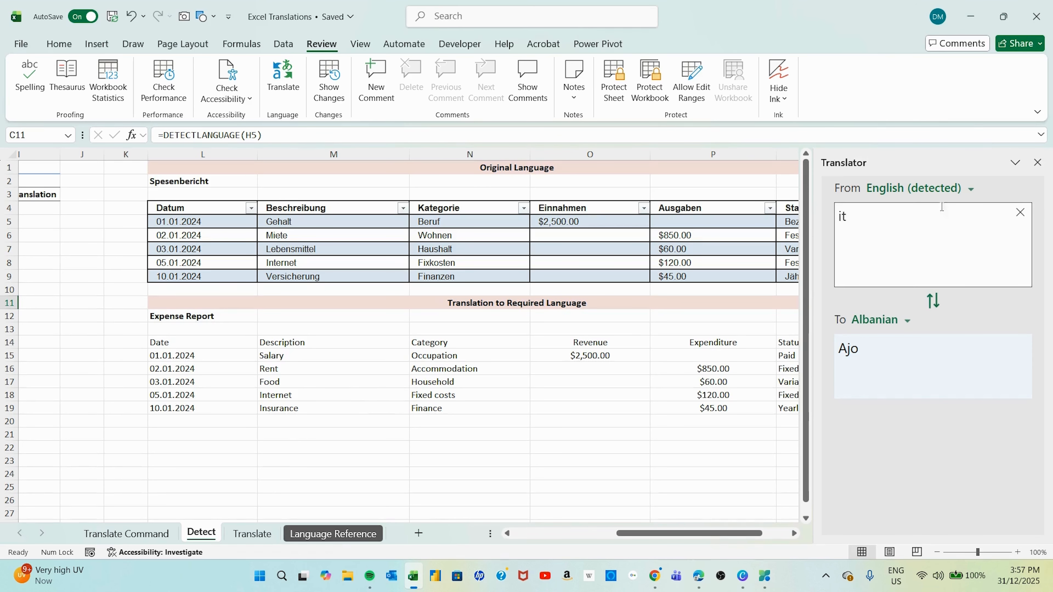
click(1038, 162)
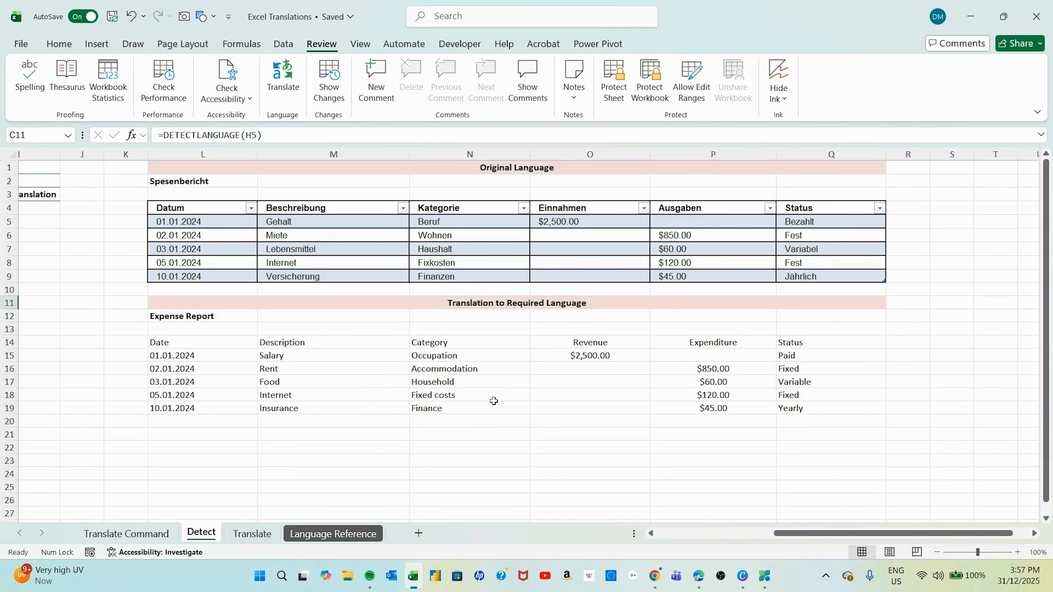
- On the Translate sheet, switch the Monthly Report's chosen language in M3 to Français, followed by Italiano
click(251, 534)
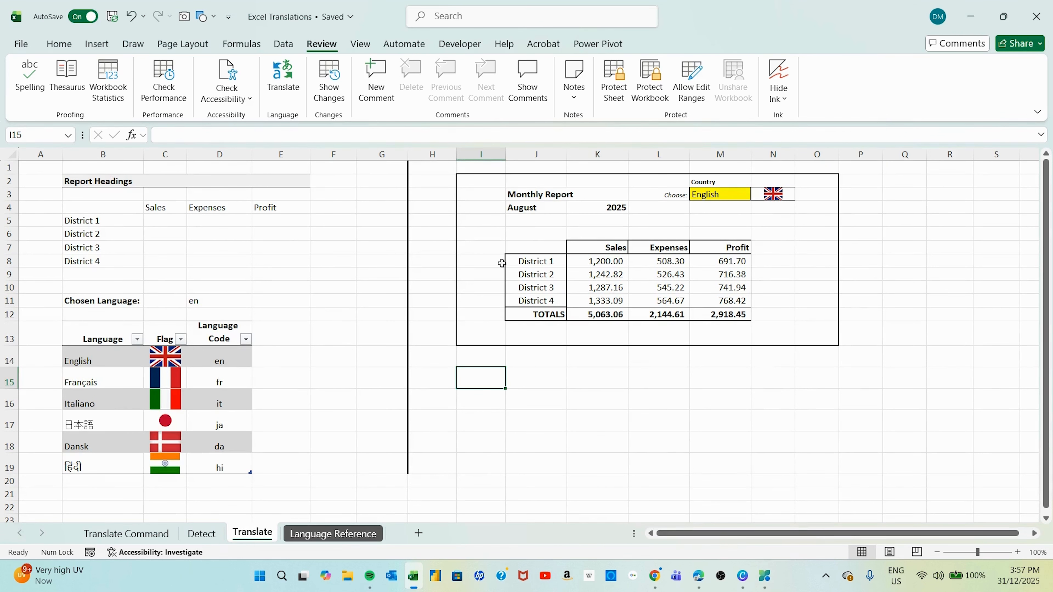
click(745, 202)
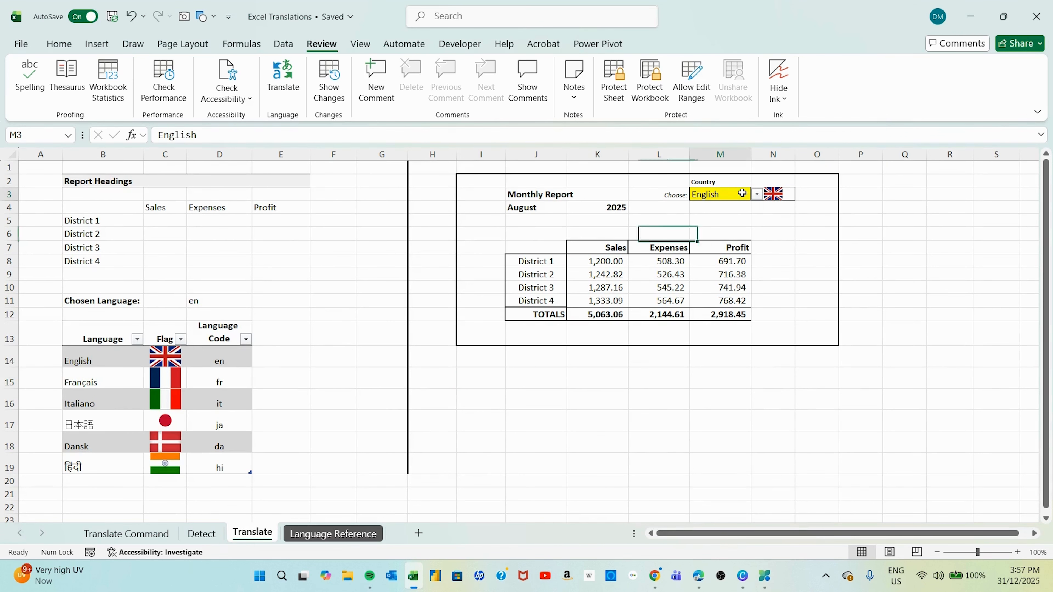
click(758, 195)
click(724, 219)
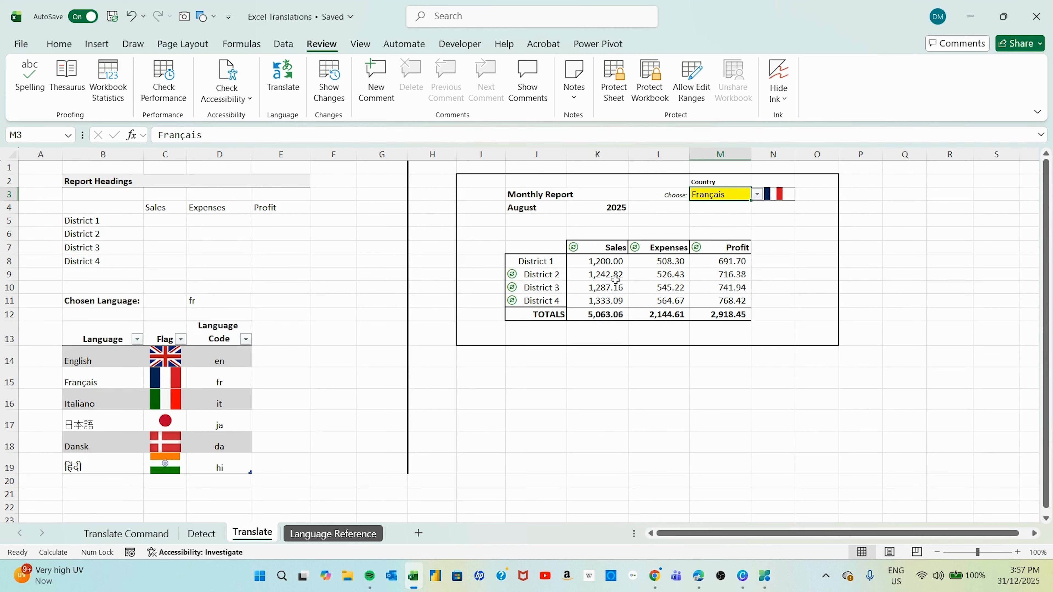
click(757, 194)
click(723, 231)
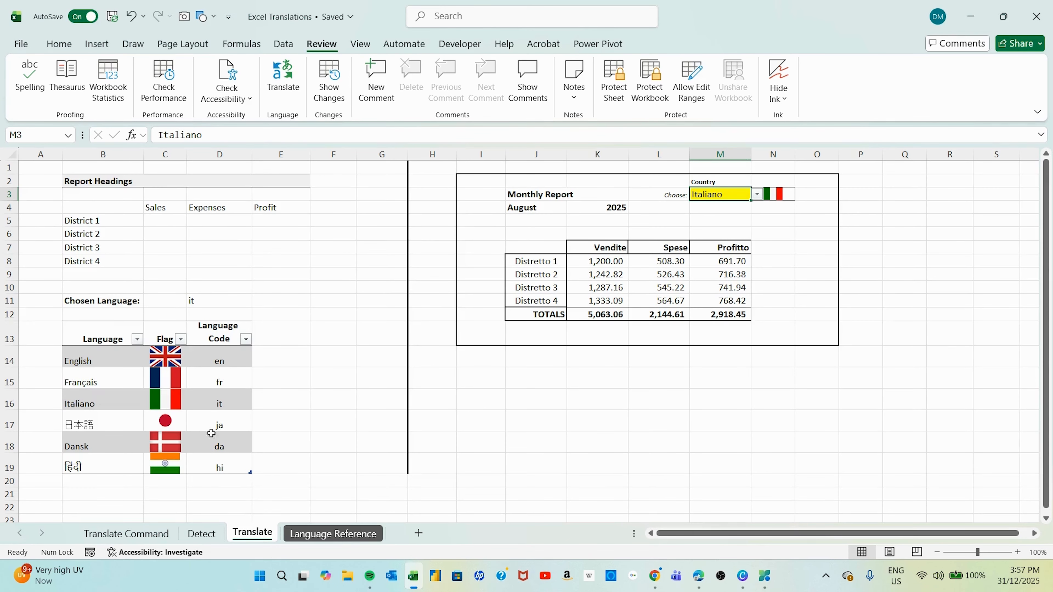
- Review the table of languages and language codes on the Language Reference sheet
click(320, 535)
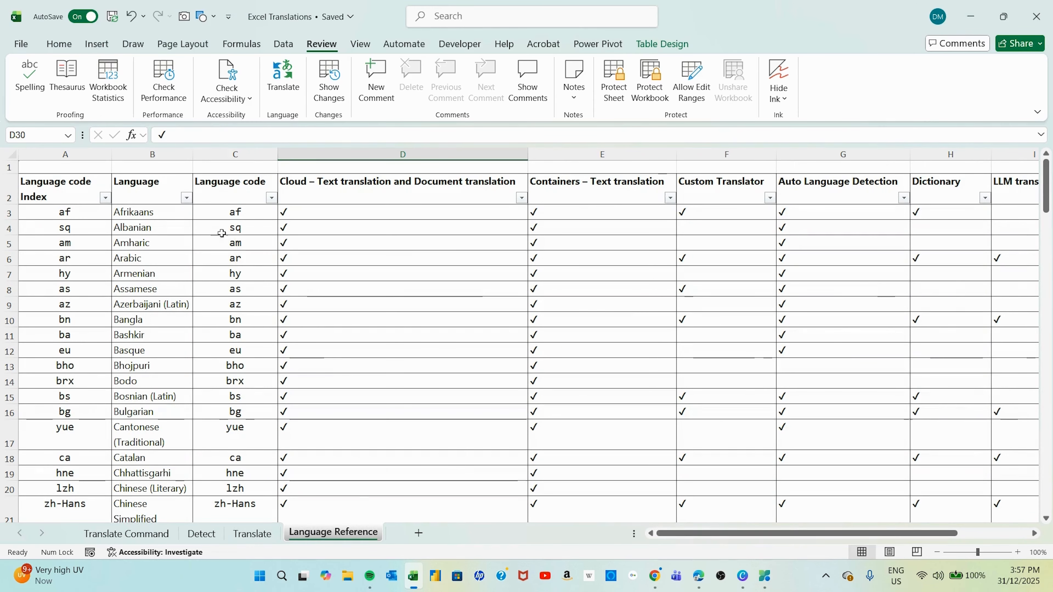